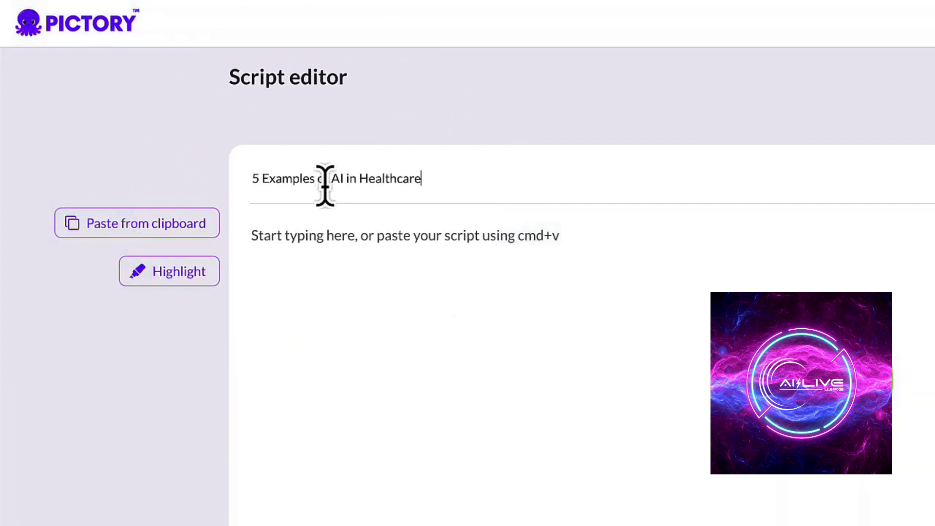
Paste the 4,739-character AI-in-healthcare script into the editor and scroll back to its top.
key(super+v)
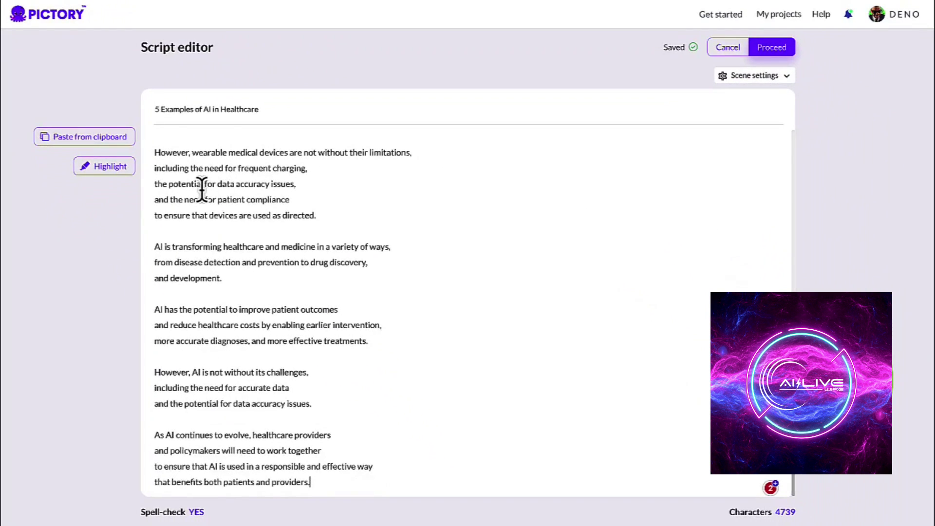
scroll(202, 190, up, 20)
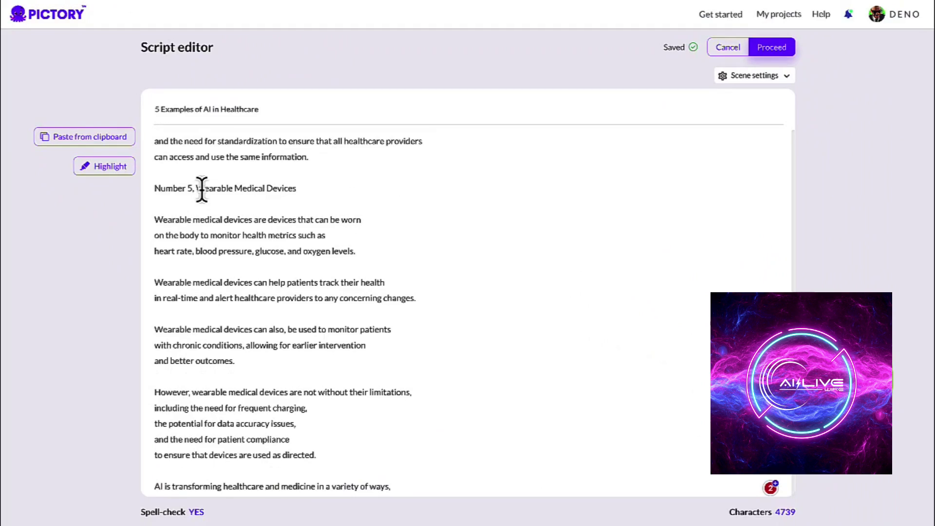
scroll(202, 190, up, 15)
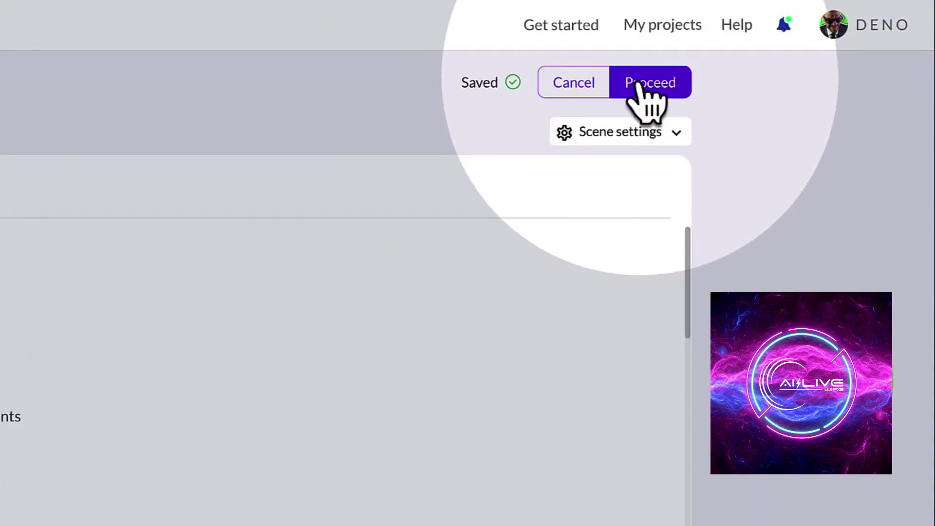
Proceed to templates and build a 16:9 storyboard from the Corporate template.
click(666, 77)
scroll(463, 240, up, 8)
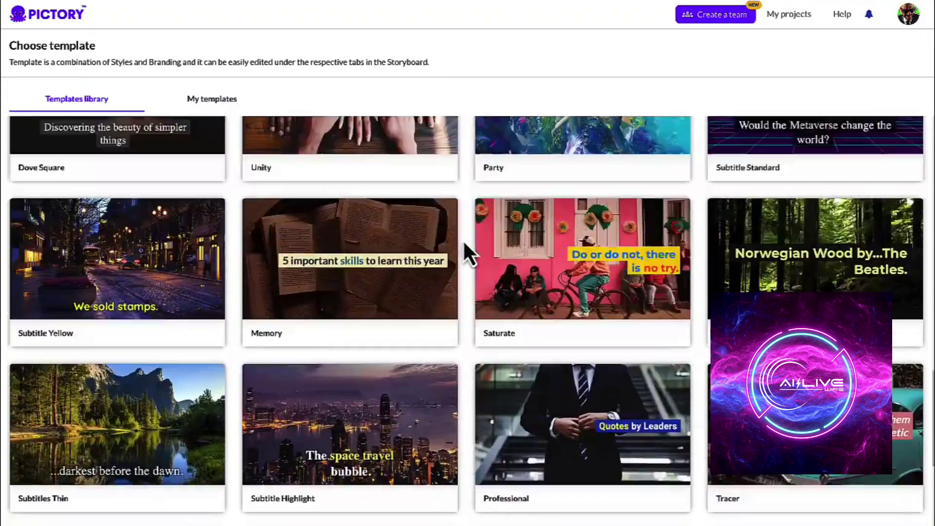
scroll(463, 240, up, 12)
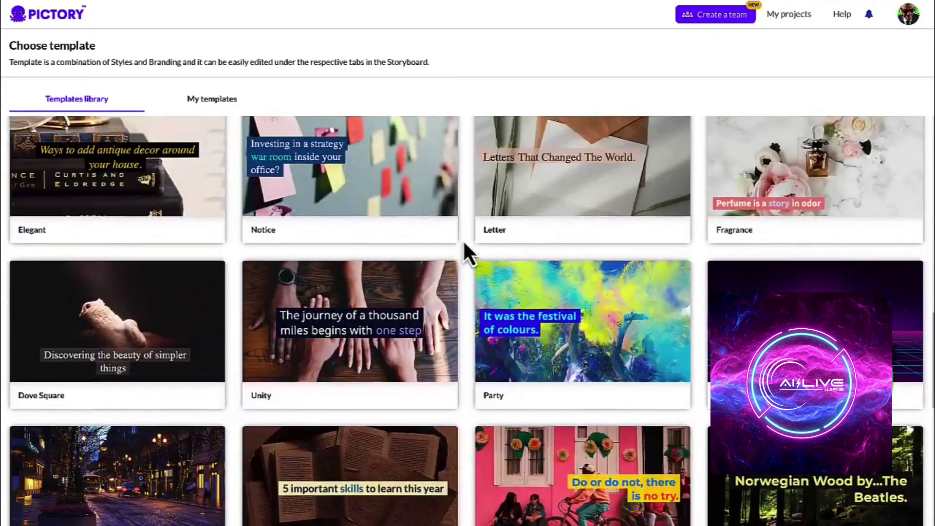
scroll(462, 239, up, 6)
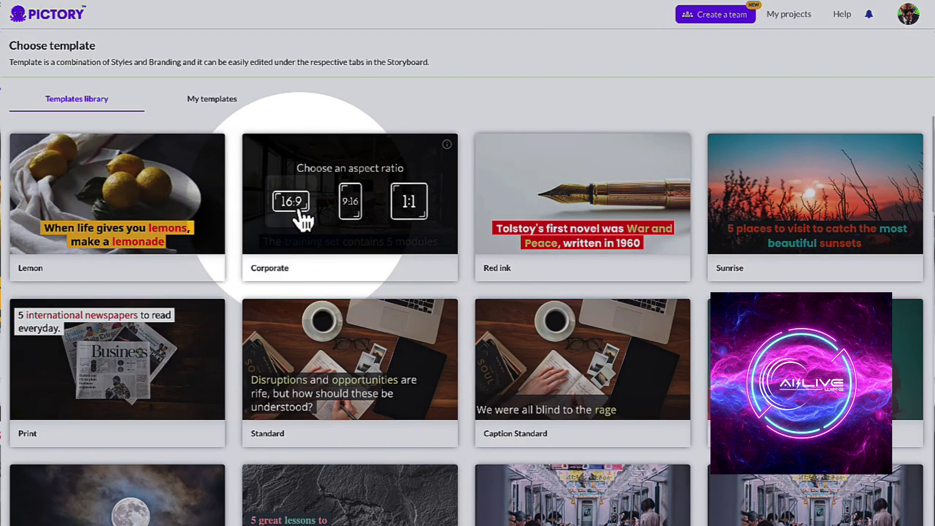
click(291, 201)
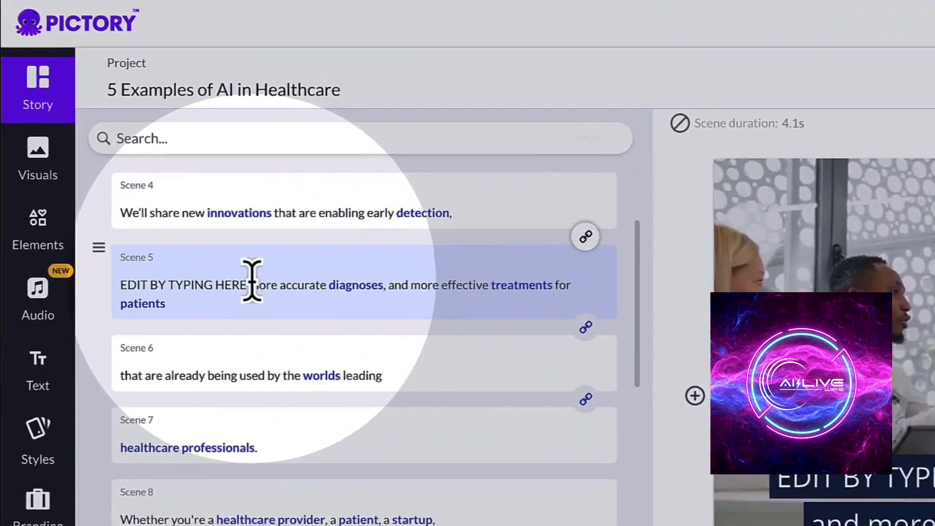
Delete the placeholder 'EDIT BY TYPING HERE' from Scene 5's scene text.
click(249, 285)
drag(125, 317, 121, 291)
key(BackSpace)
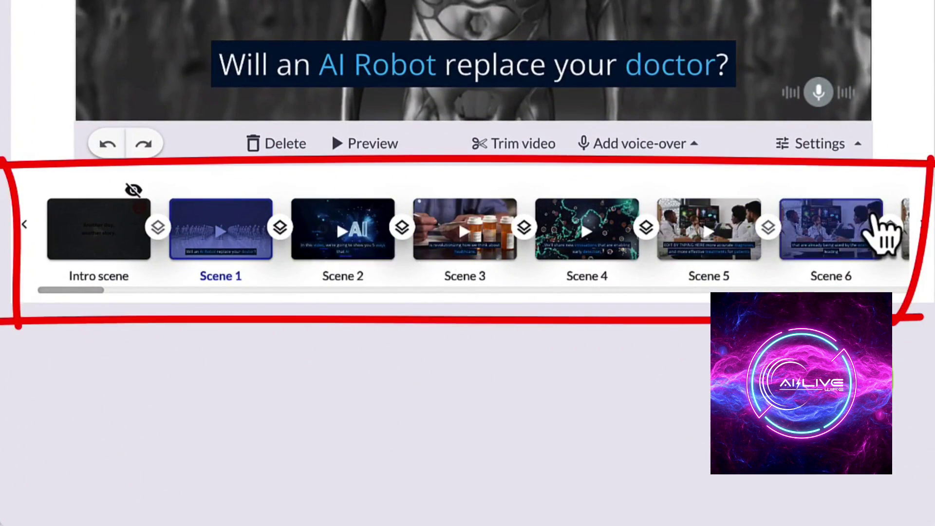
Show Scene 5 in the preview and type 'EDIT BY TYPING HERE' into its caption.
click(687, 242)
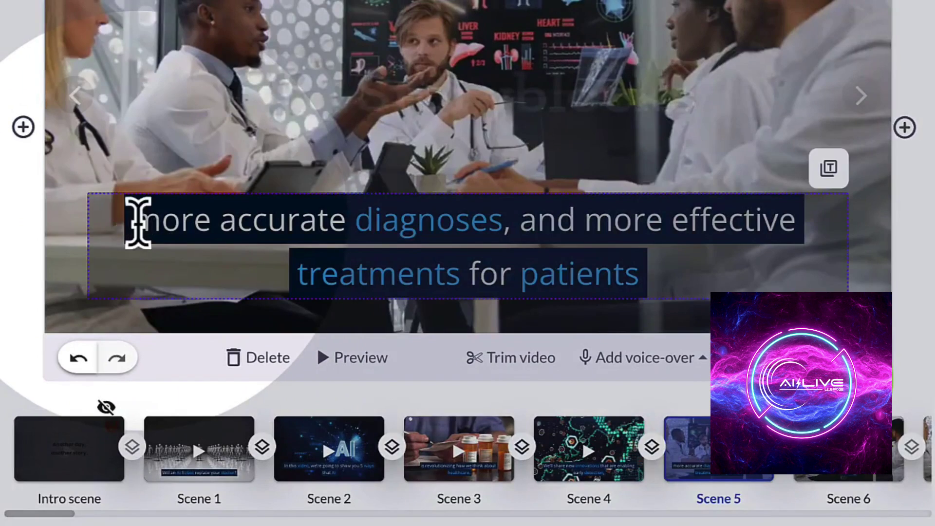
click(137, 222)
text(EDIT BY TYPING H)
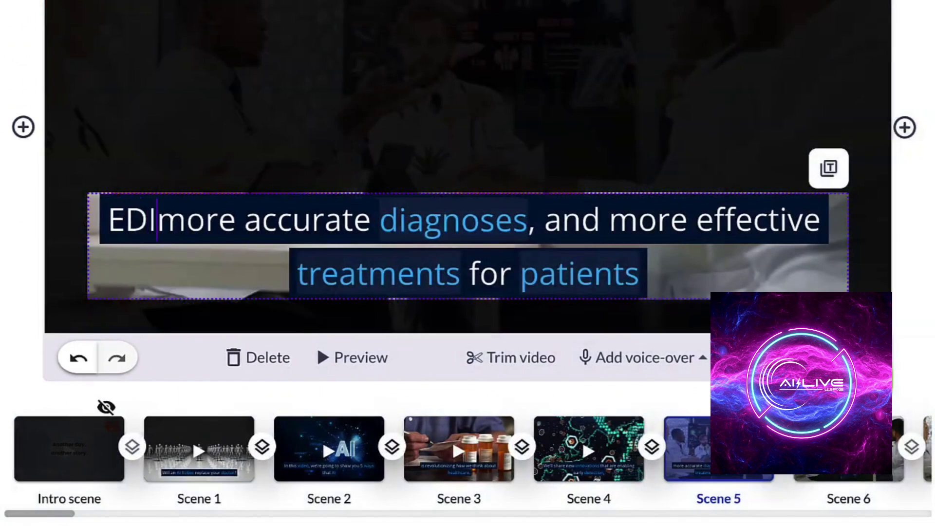
text(ERE more accurate di)
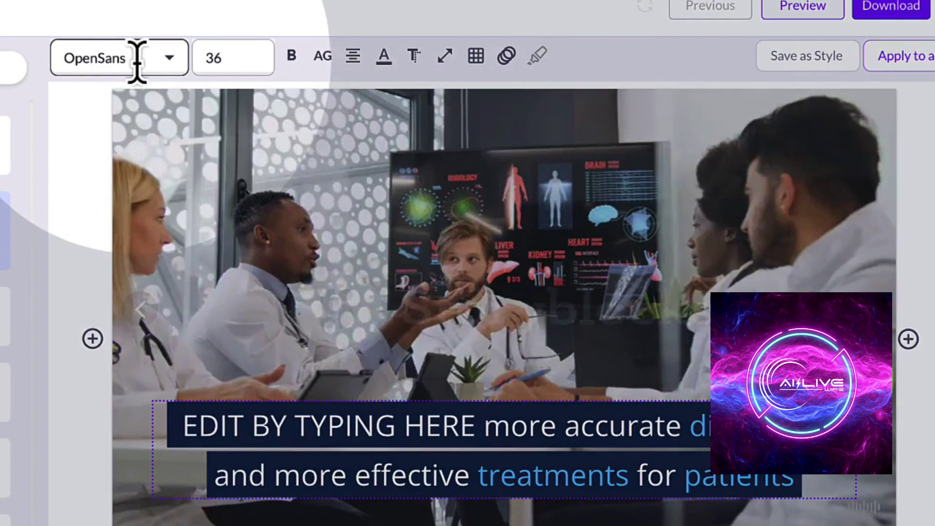
click(137, 61)
click(222, 57)
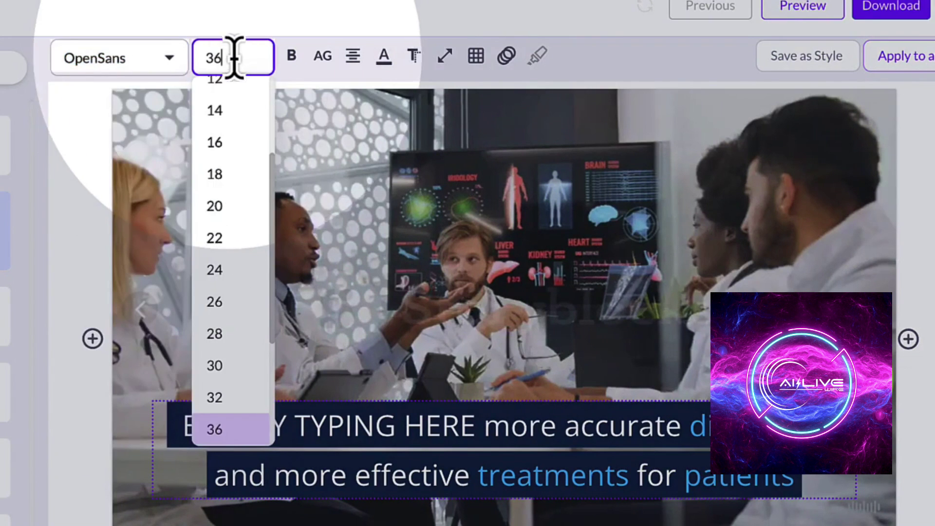
click(323, 58)
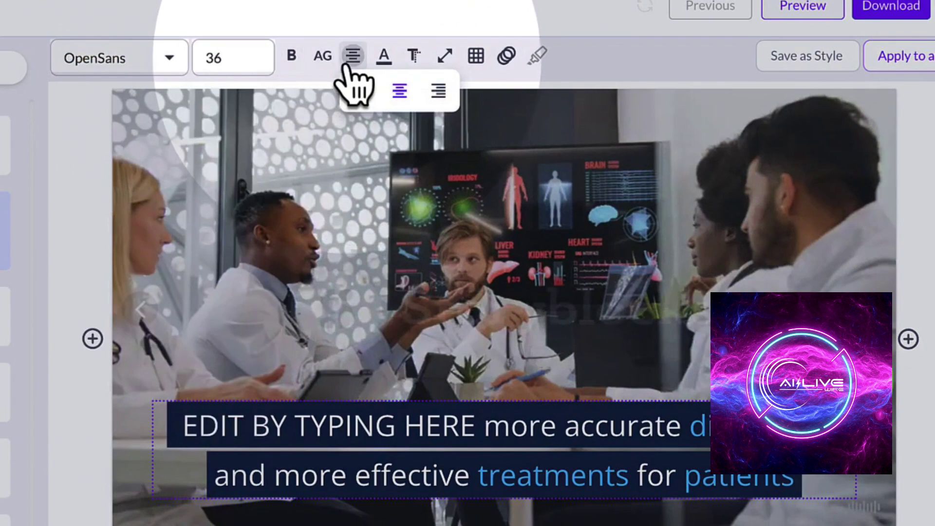
click(384, 57)
click(415, 57)
click(475, 57)
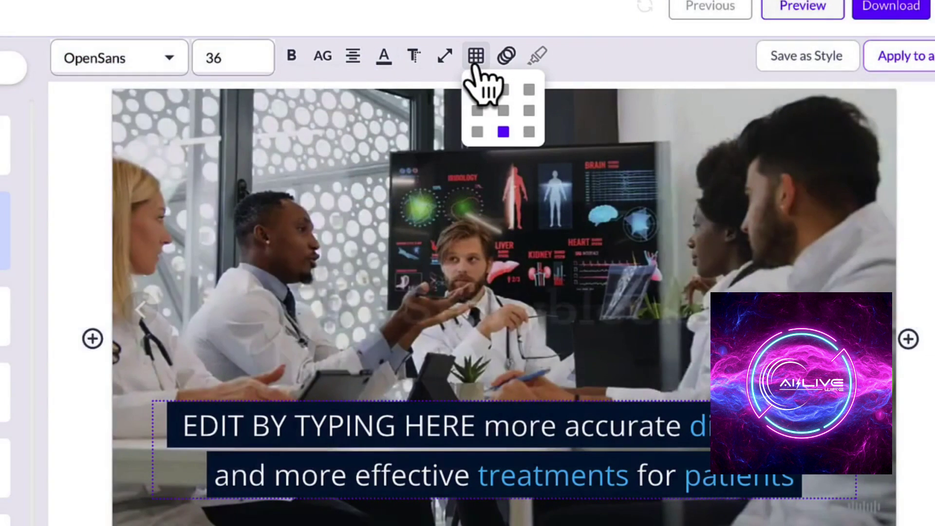
click(577, 63)
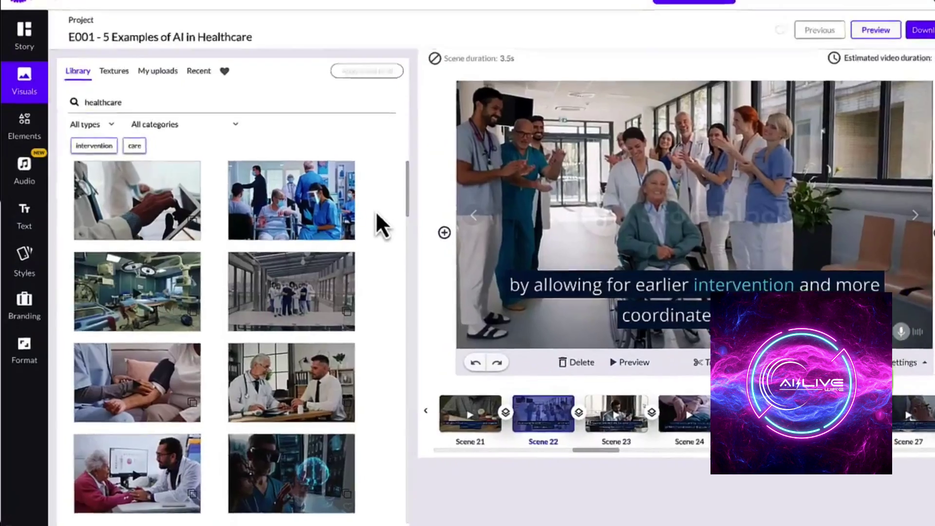
Preview Scenes 23 through 27 one after another in the scene strip.
scroll(380, 224, down, 10)
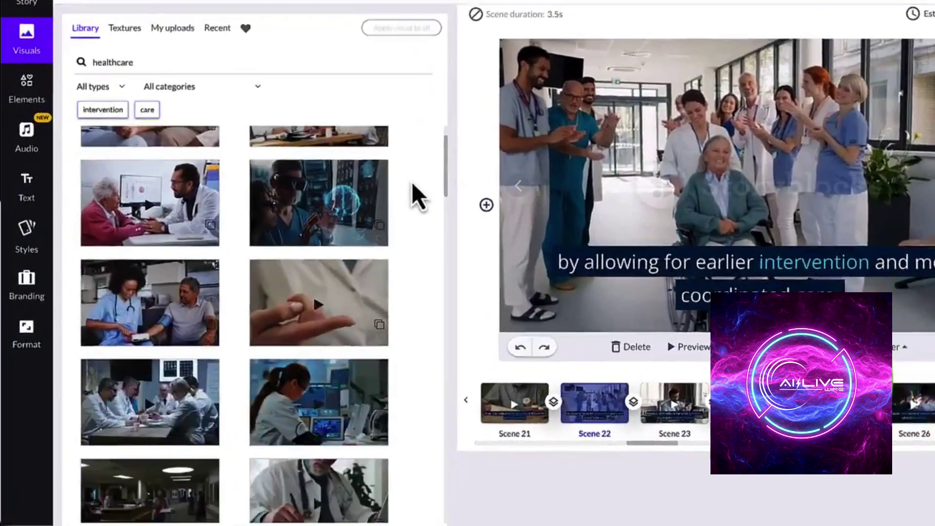
scroll(536, 105, down, 10)
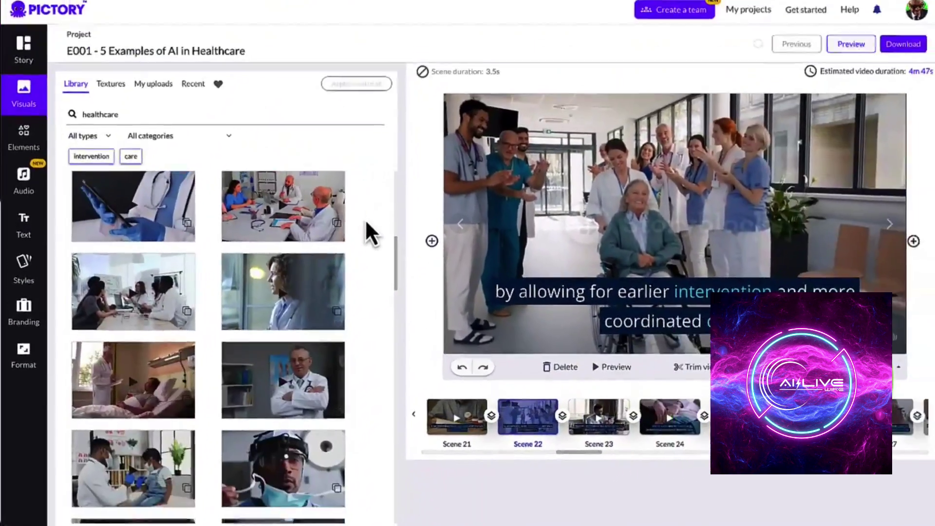
scroll(482, 146, down, 5)
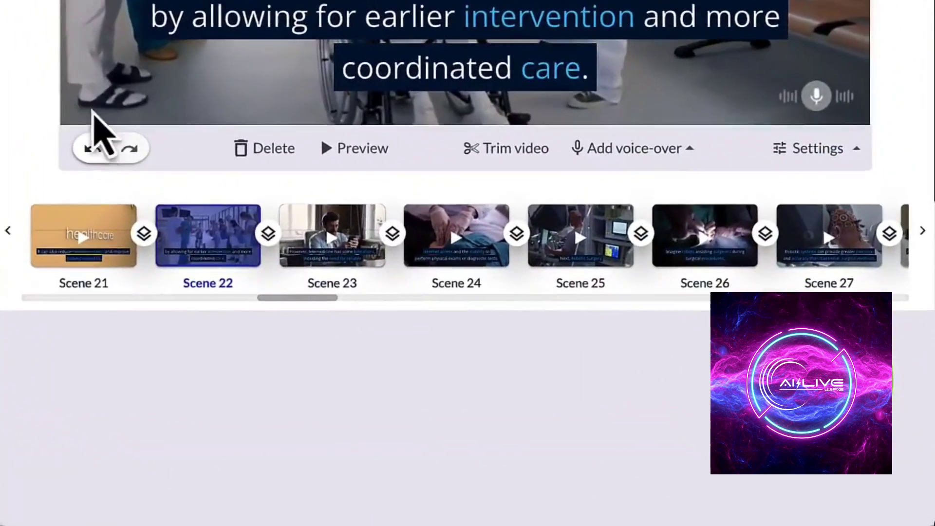
click(502, 363)
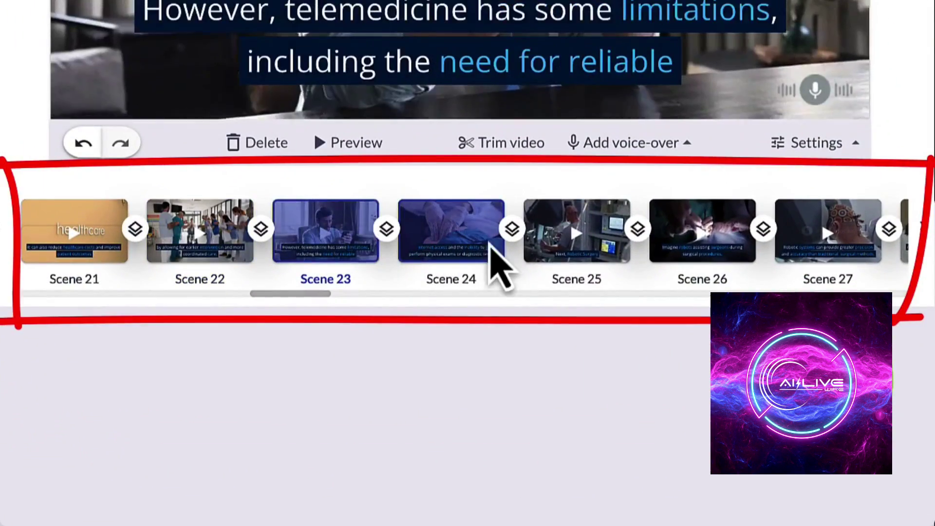
click(497, 253)
click(584, 254)
click(701, 250)
click(809, 251)
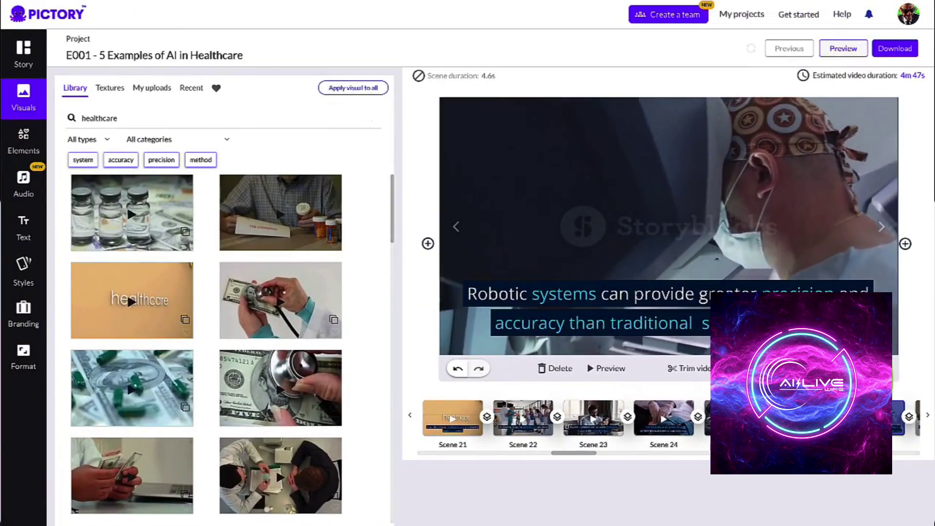
Replace Scene 21's visual with a pharmacy-bill clip from a 'healthcare cost' search.
click(451, 424)
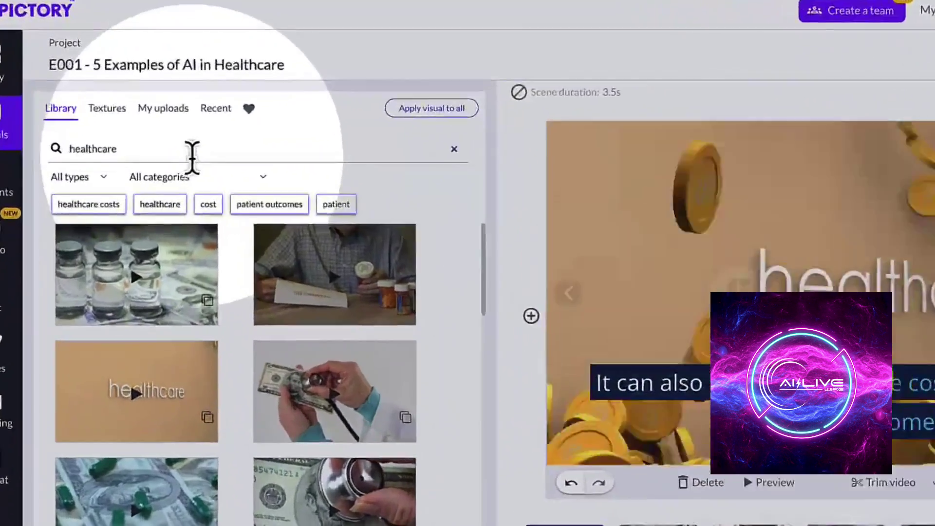
click(193, 152)
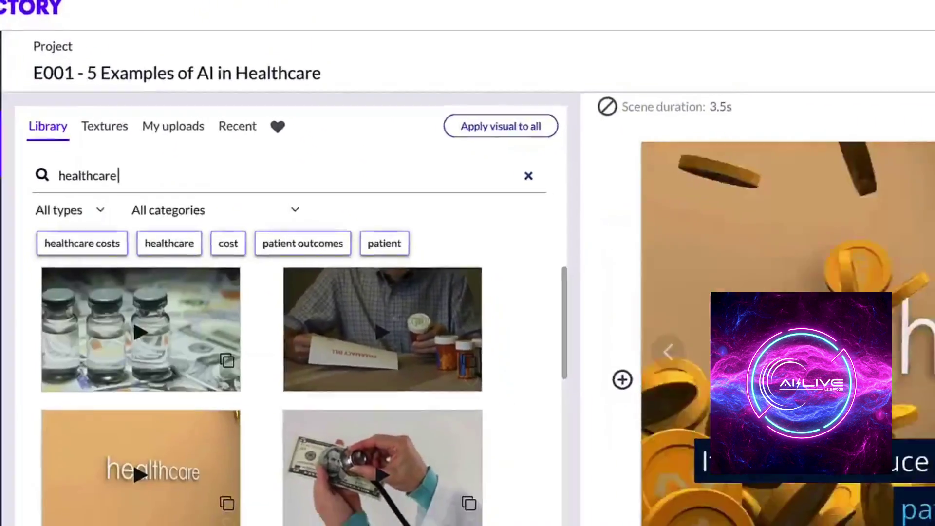
text(cost)
key(Return)
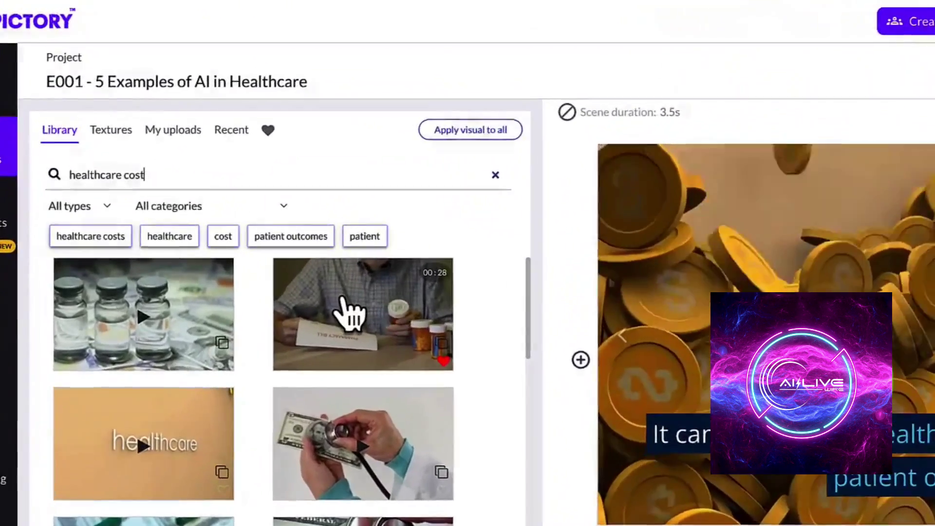
click(311, 263)
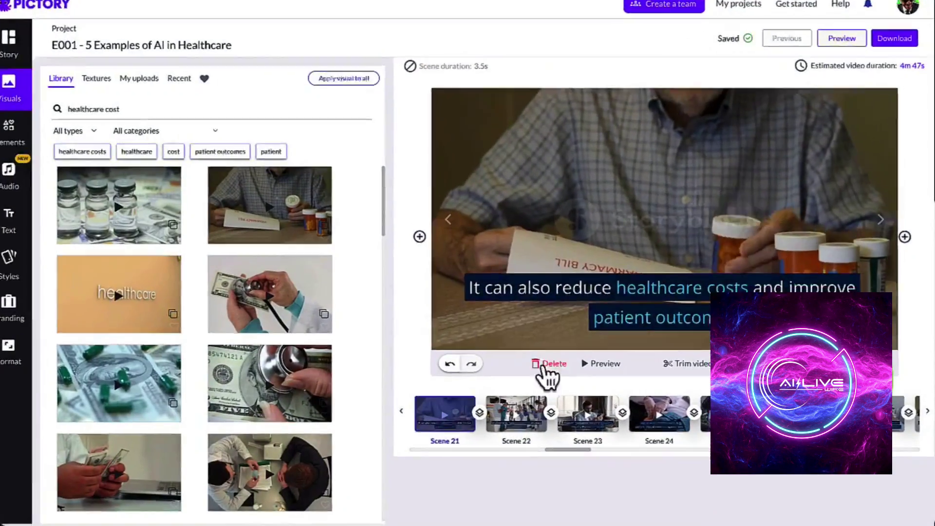
Review Scenes 23 to 26, ending on the robots-assisting-surgeons clip.
click(621, 432)
click(609, 381)
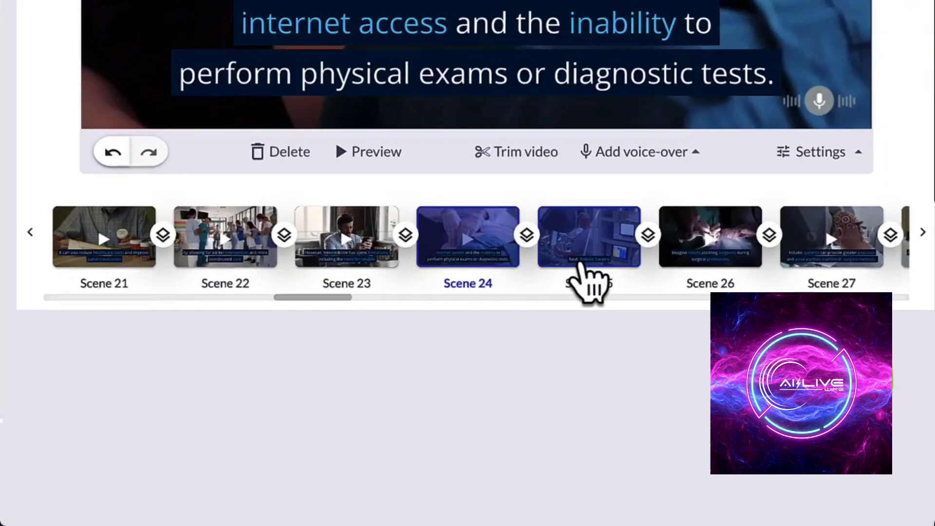
click(690, 385)
click(764, 383)
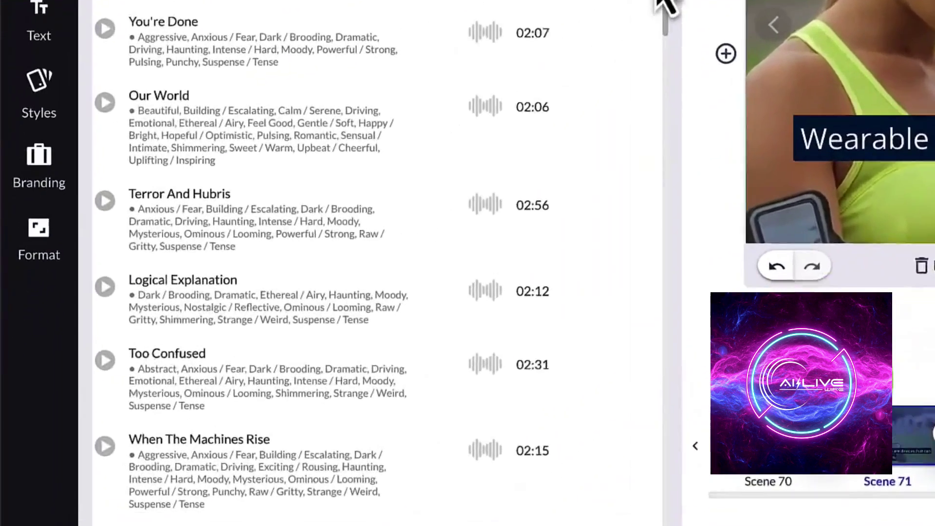
Scroll through the background music tracks, with Bubbles applied to the video.
scroll(439, 168, down, 6)
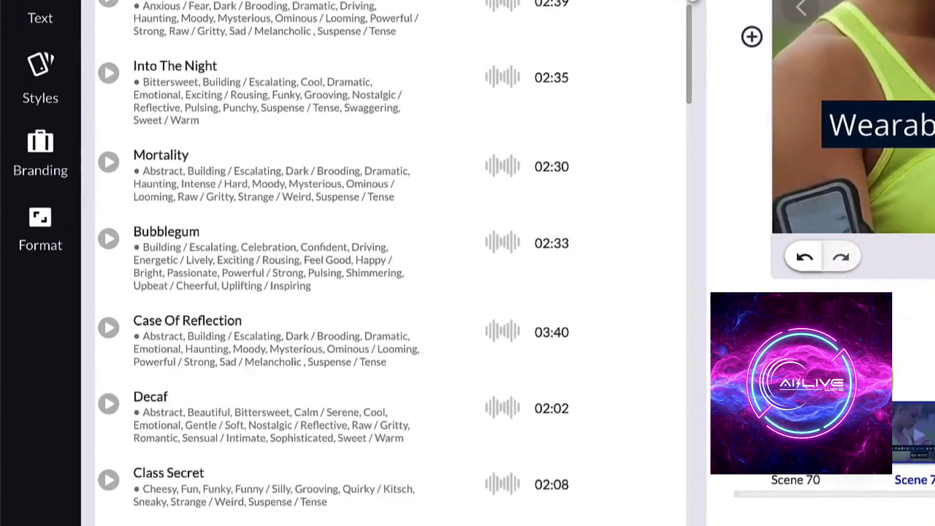
scroll(341, 263, down, 20)
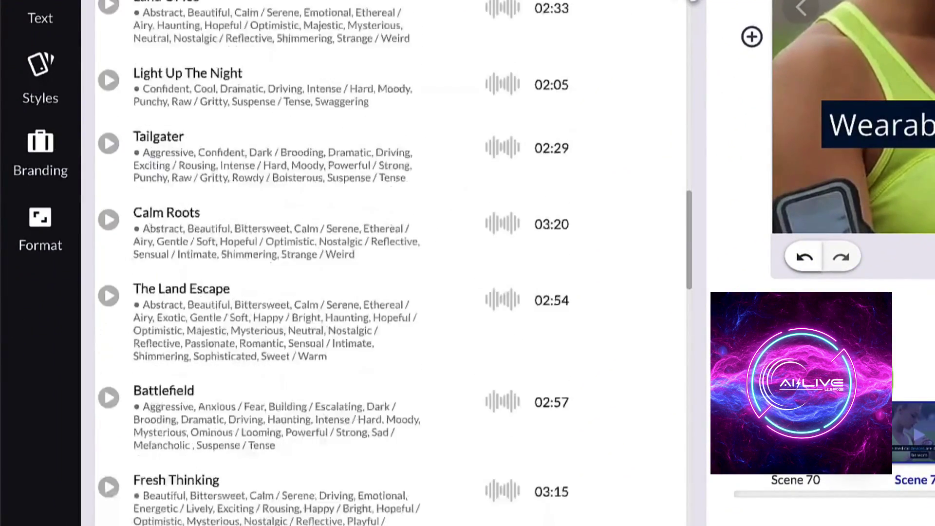
scroll(341, 263, down, 15)
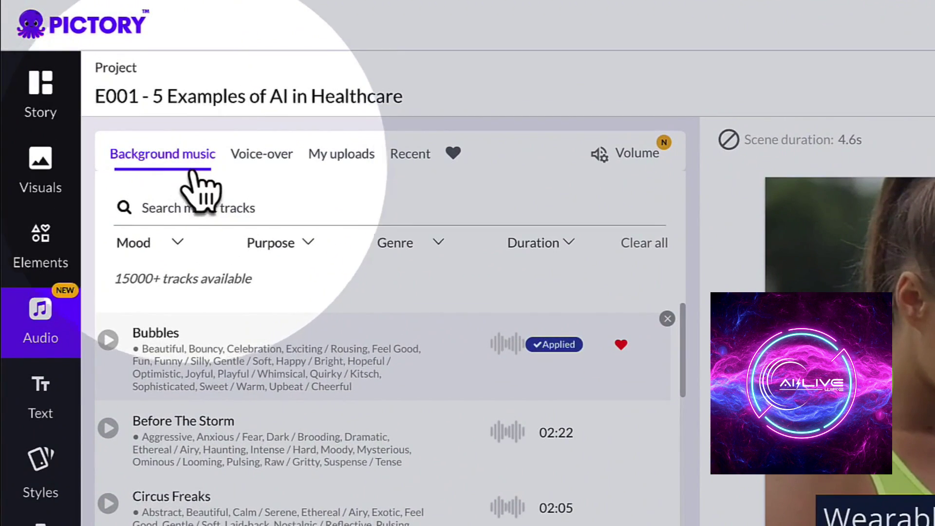
Check the voice-over options and the uploaded 4:47 narration, then go to Branding.
click(257, 172)
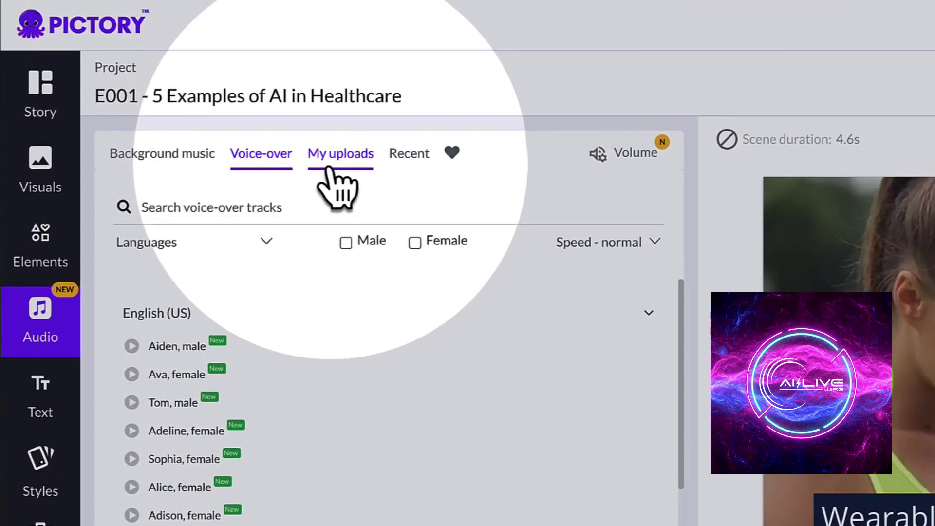
click(191, 94)
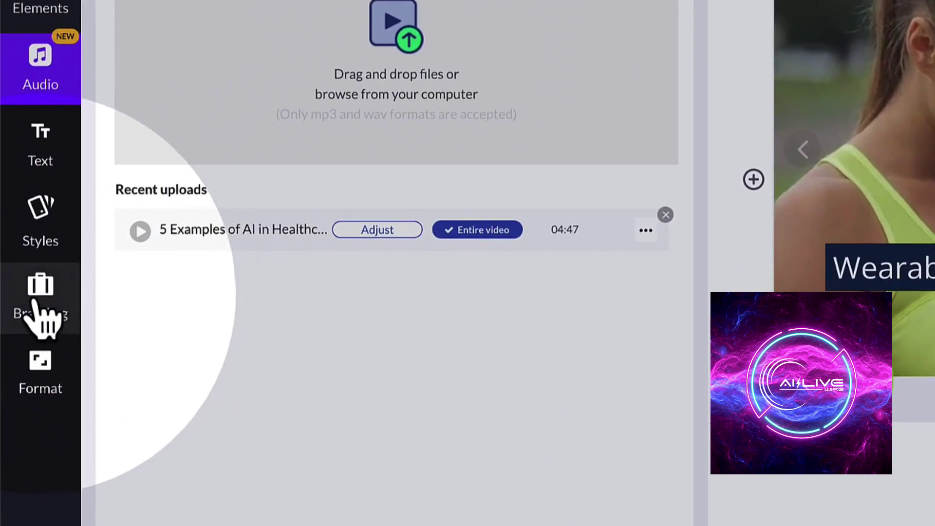
click(39, 297)
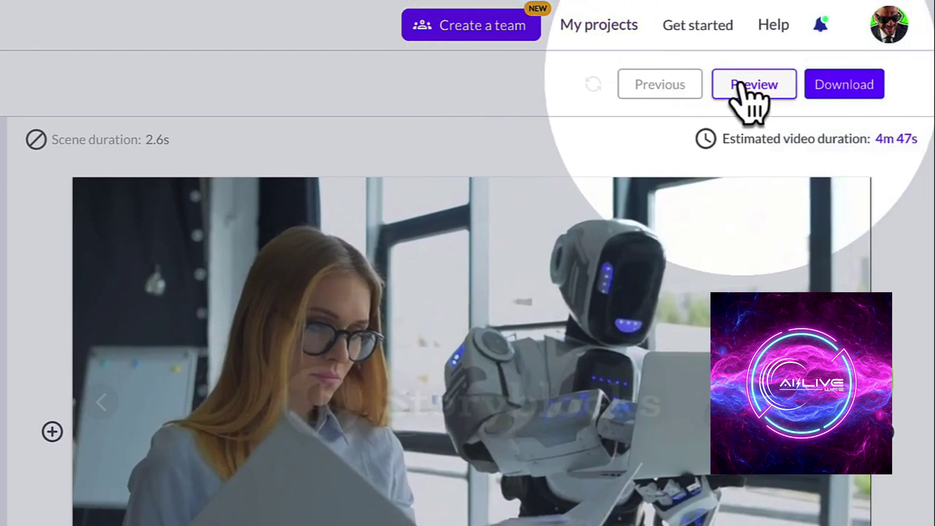
Render the video in the background and open the finished '5 Examples of AI in Healthcare' video.
click(839, 119)
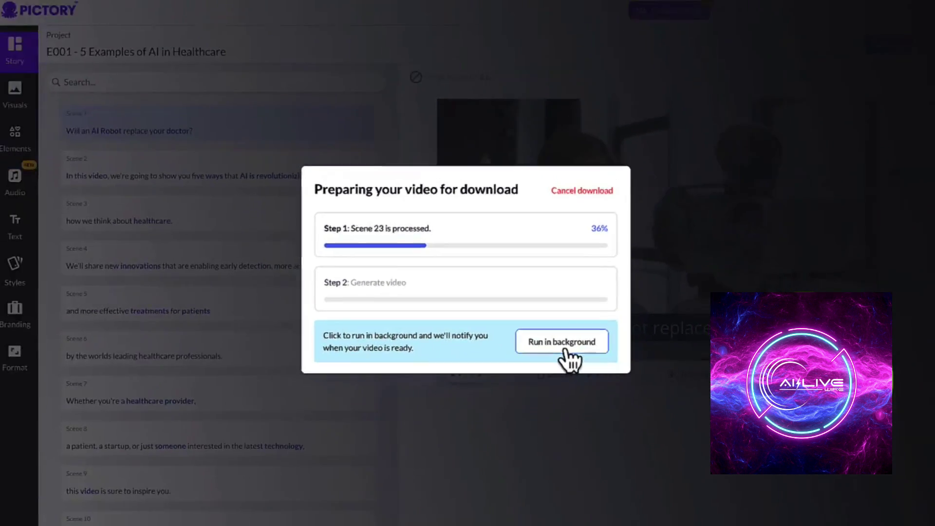
click(532, 395)
click(867, 19)
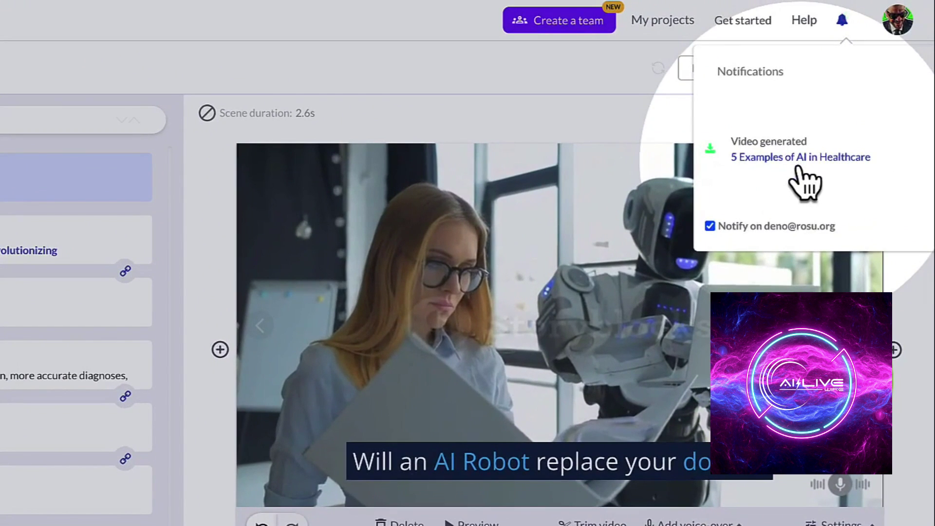
click(798, 166)
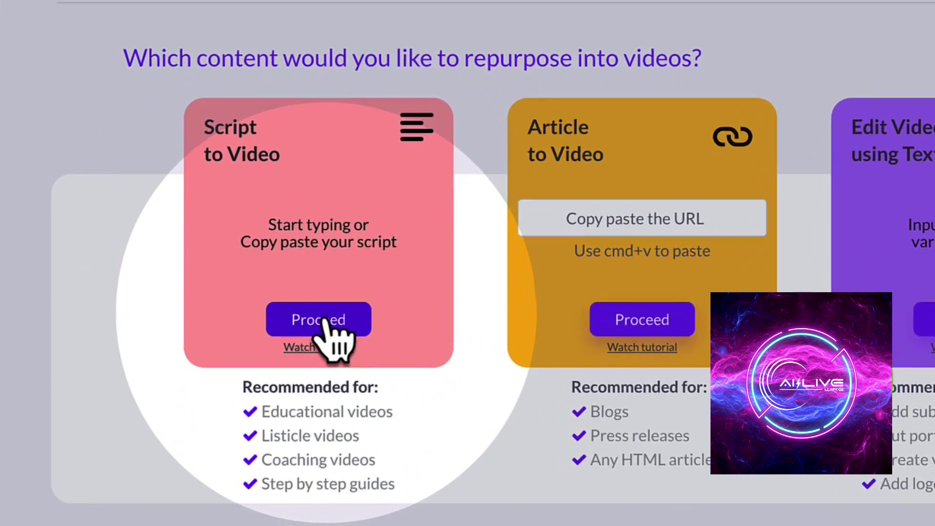
Start a new Script to Video project and paste the full AI-in-healthcare script.
click(325, 321)
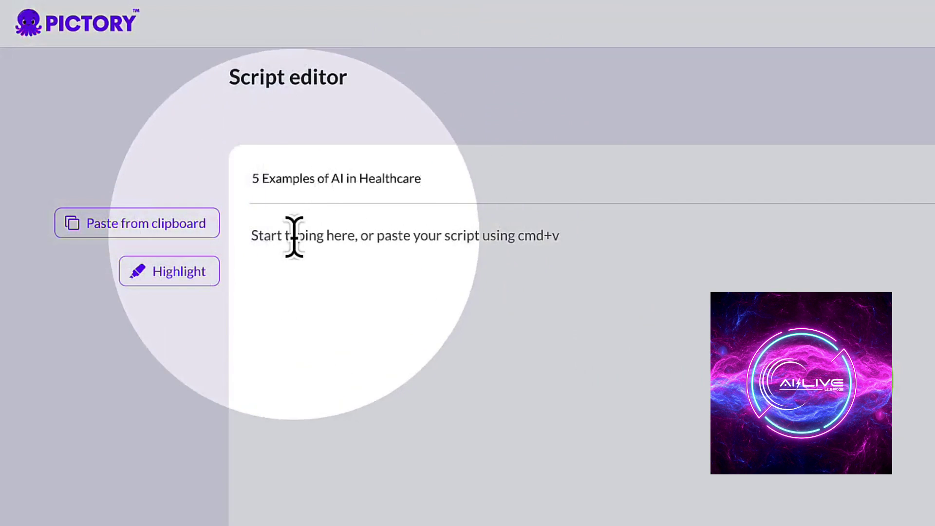
click(293, 237)
key(super+v)
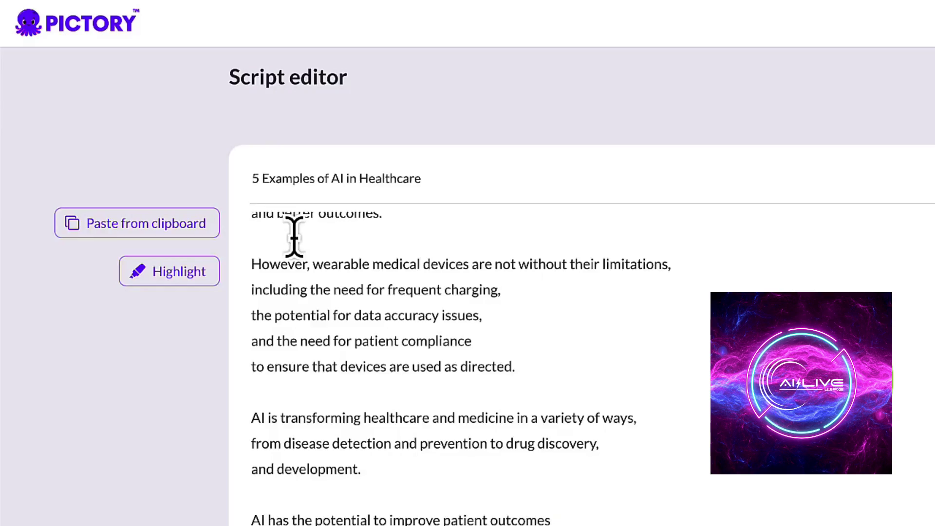
scroll(424, 302, up, 5)
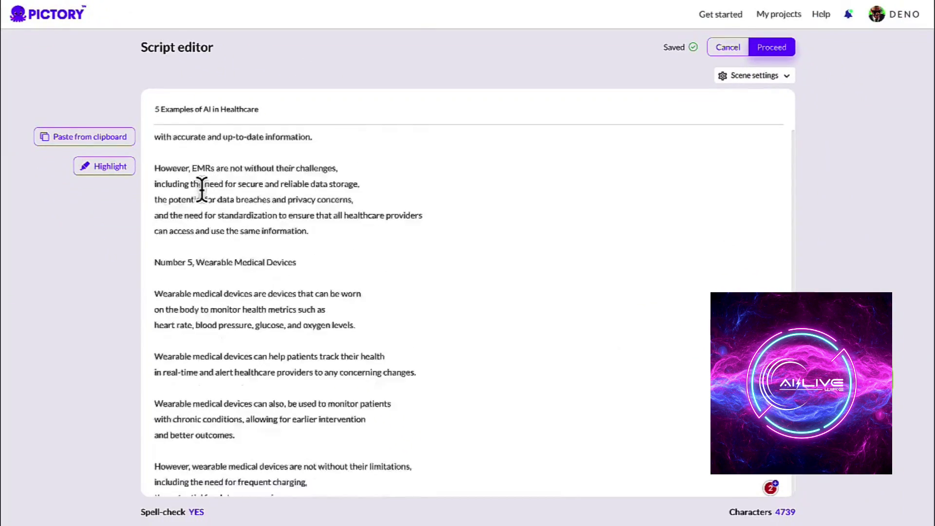
scroll(202, 190, up, 20)
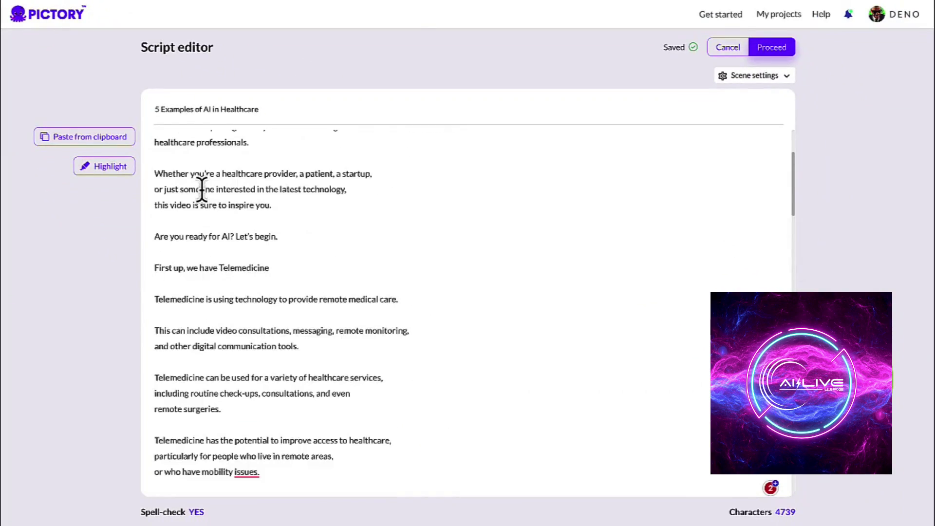
scroll(202, 190, up, 5)
Continue to templates and build the storyboard with the Corporate template.
click(772, 47)
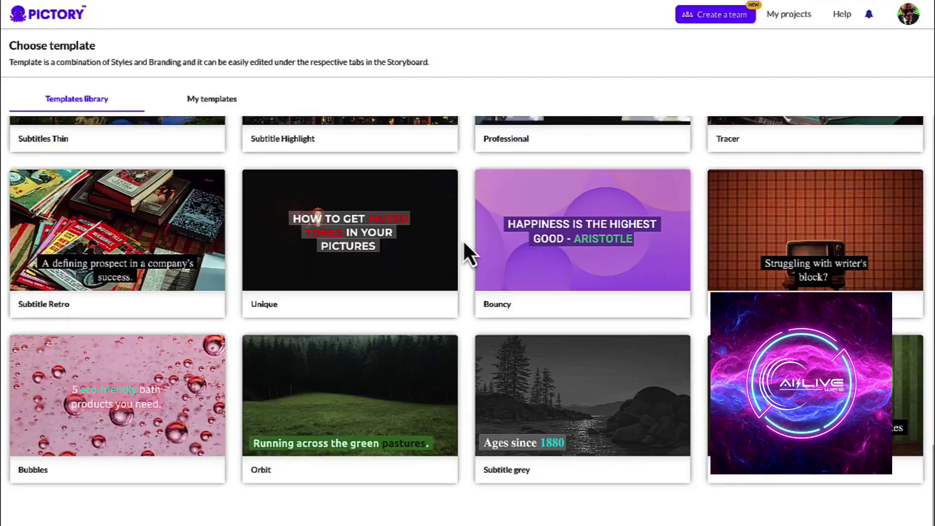
scroll(462, 240, up, 10)
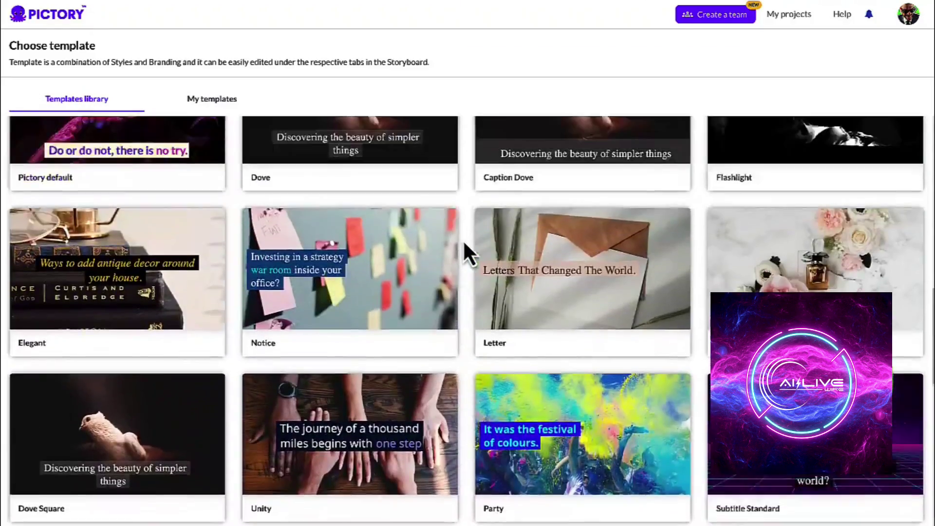
scroll(463, 239, up, 12)
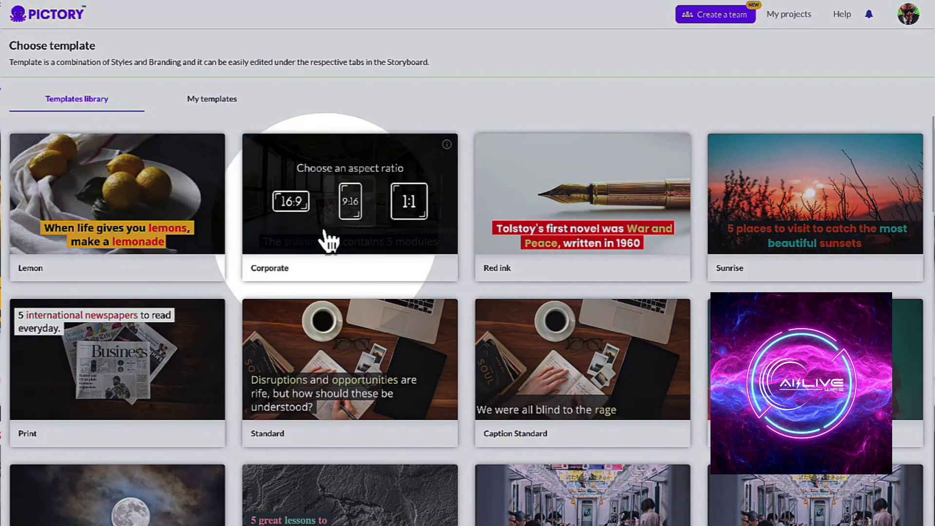
click(299, 210)
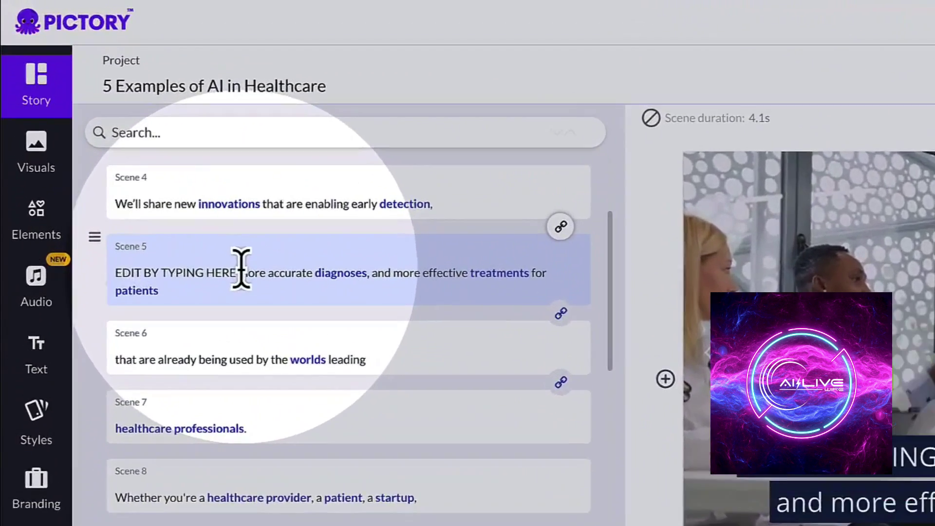
Delete 'EDIT BY TYPING HERE' from Scene 5's script text.
click(150, 176)
drag(242, 292, 122, 291)
key(BackSpace)
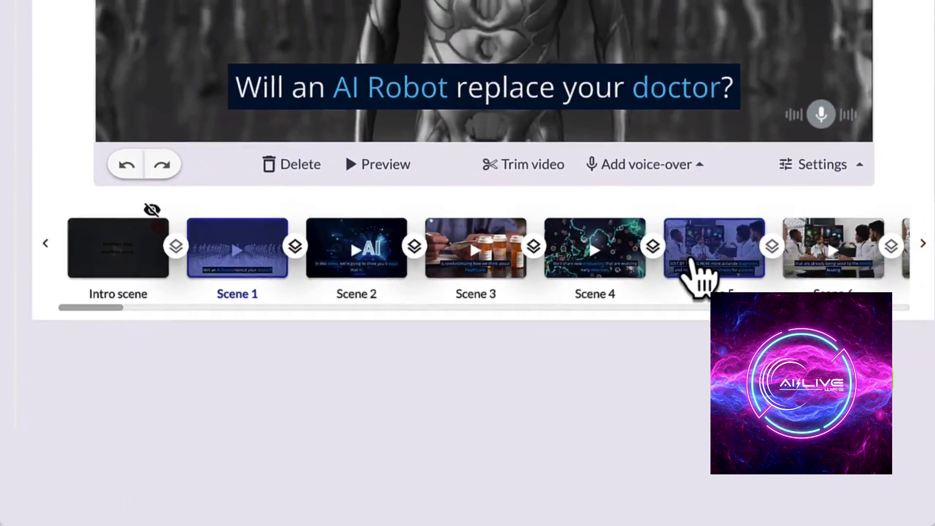
Show Scene 5 and type 'EDIT BY TYPING HERE' back into its on-video caption.
click(687, 241)
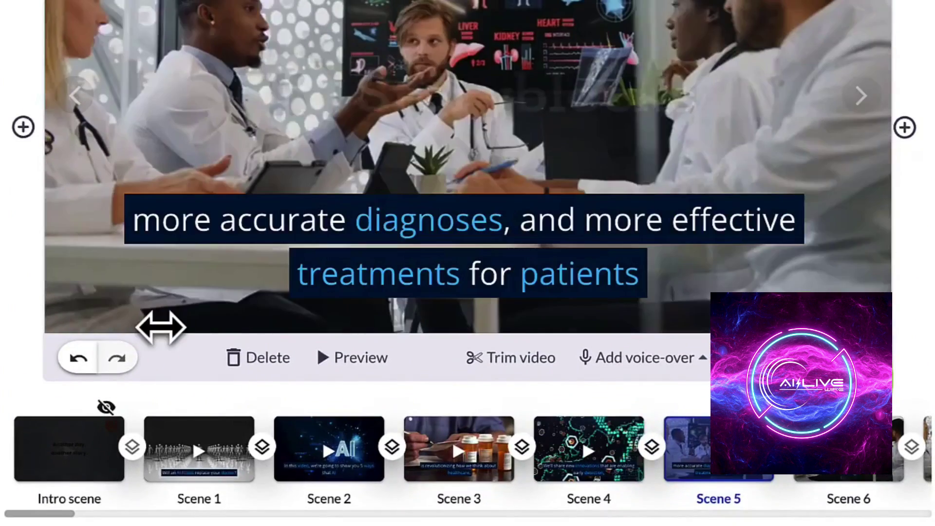
click(138, 222)
text(EDIT BY TYPING)
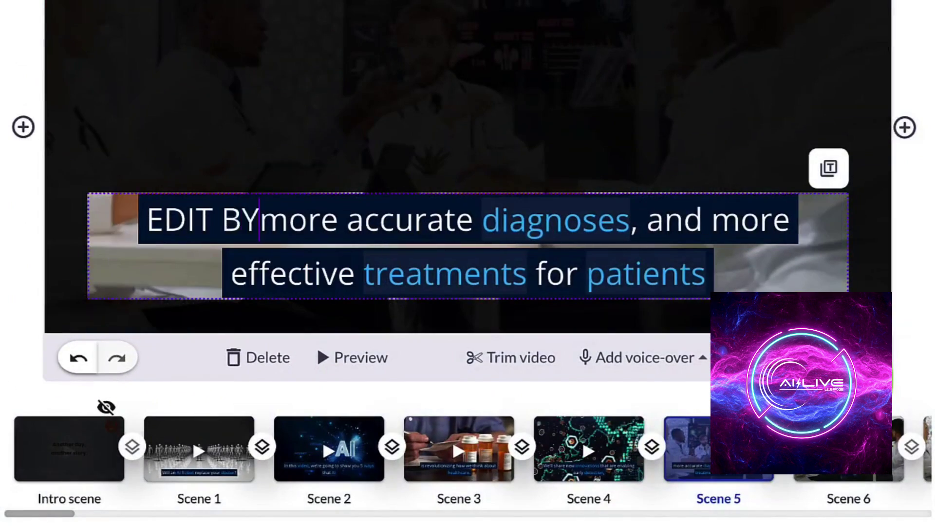
text( HERE)
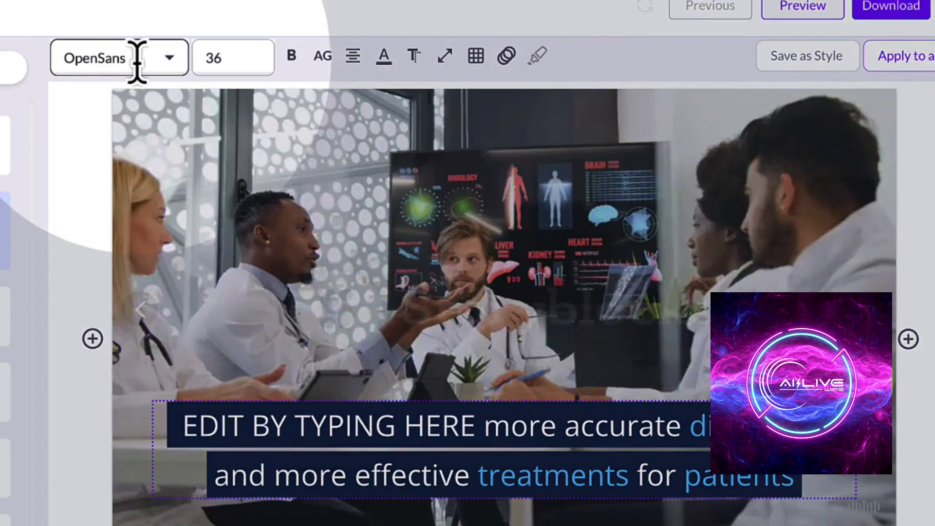
Check Scene 5's caption font, size (kept at 36), colour, shadow and position, then finish editing.
click(136, 59)
click(220, 58)
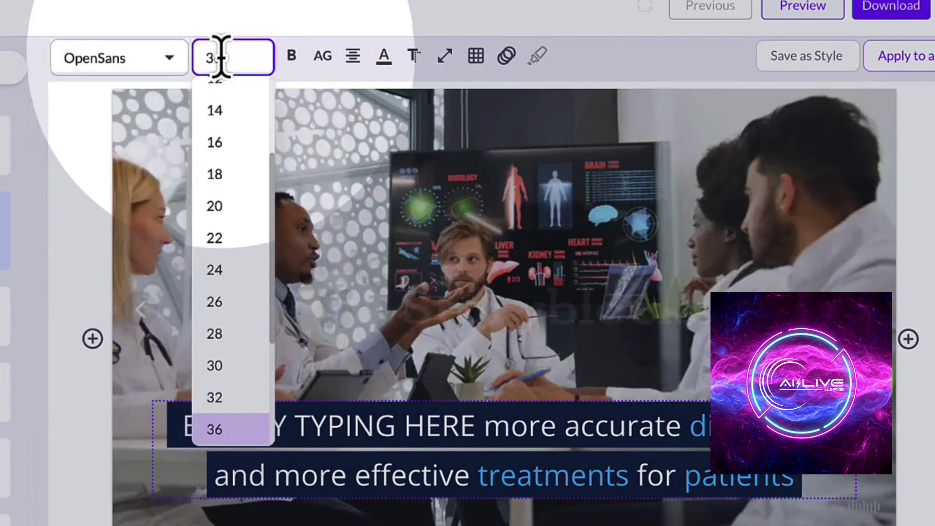
click(289, 67)
click(384, 61)
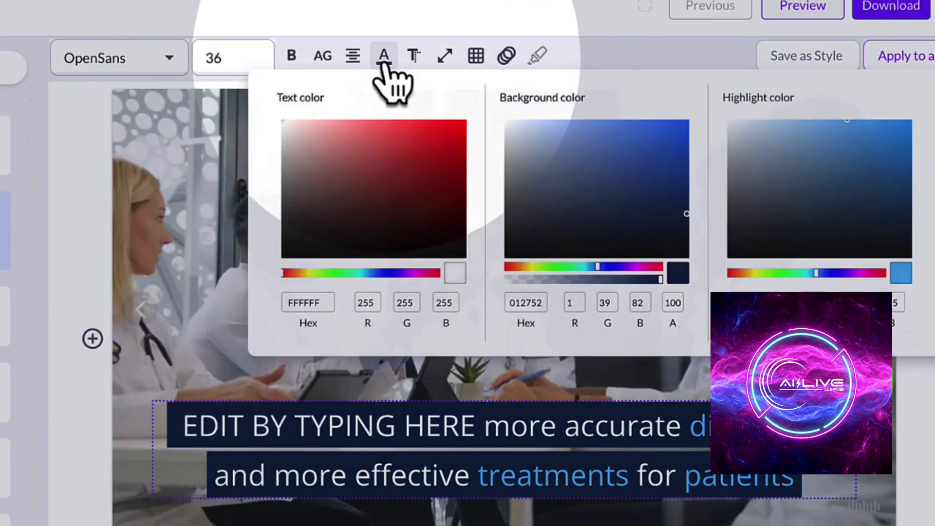
click(415, 62)
click(474, 61)
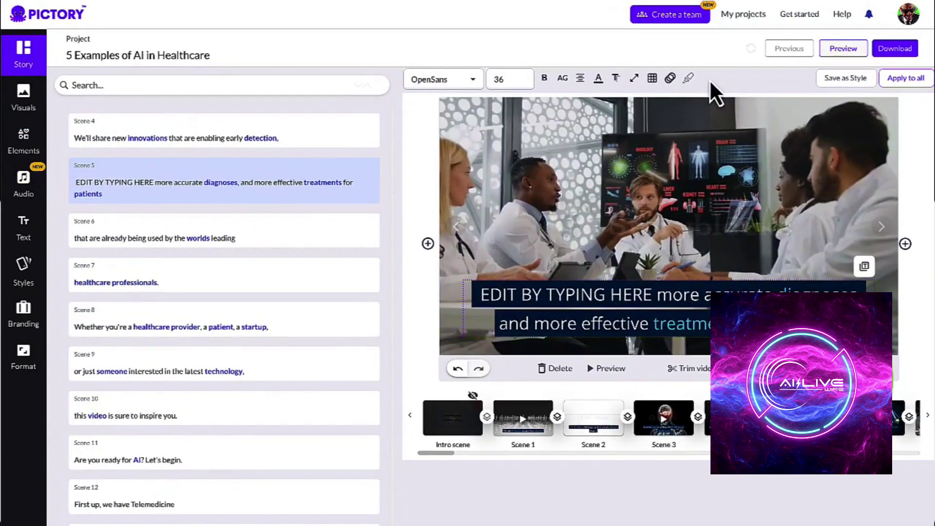
click(347, 52)
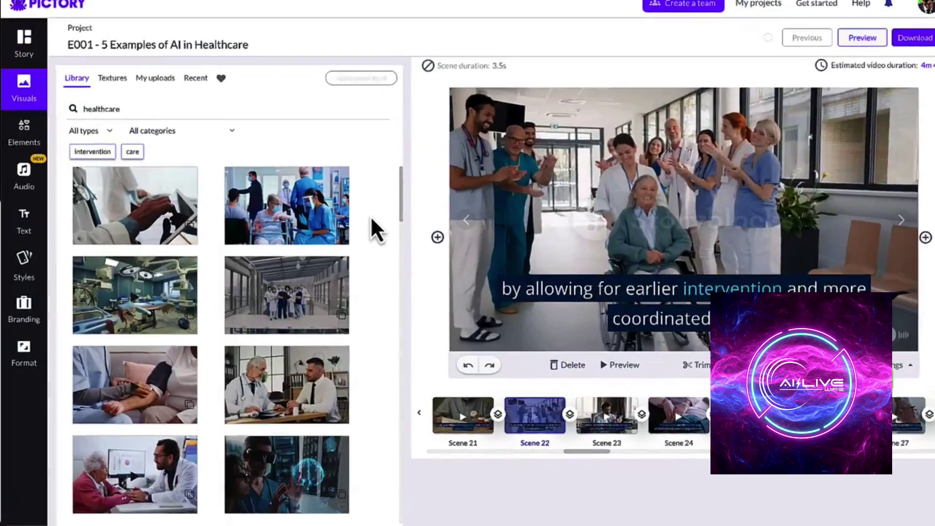
Preview Scenes 23 through 27 in the storyboard.
scroll(370, 229, down, 10)
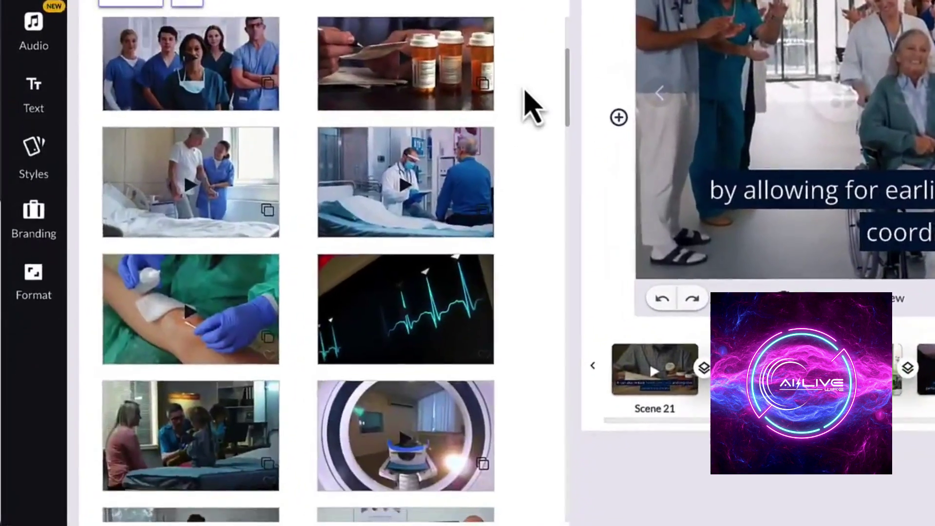
scroll(531, 104, down, 10)
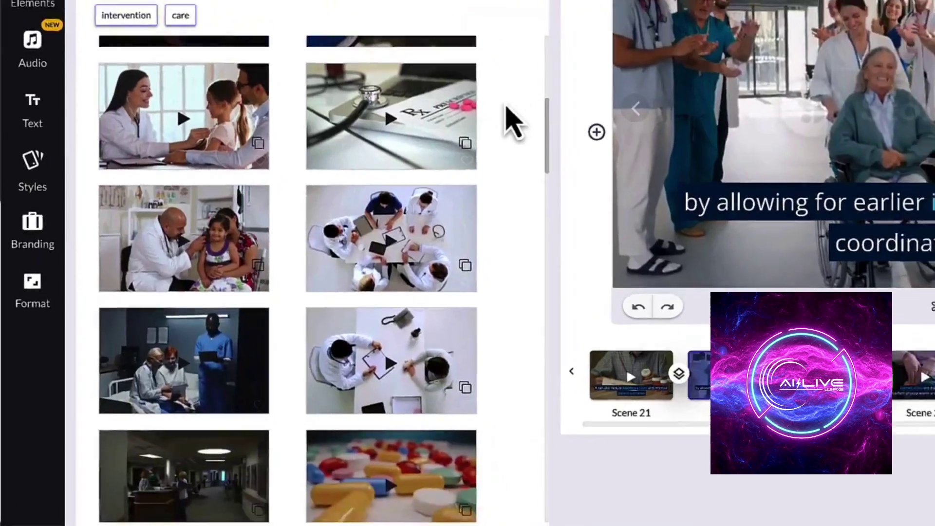
scroll(512, 119, down, 10)
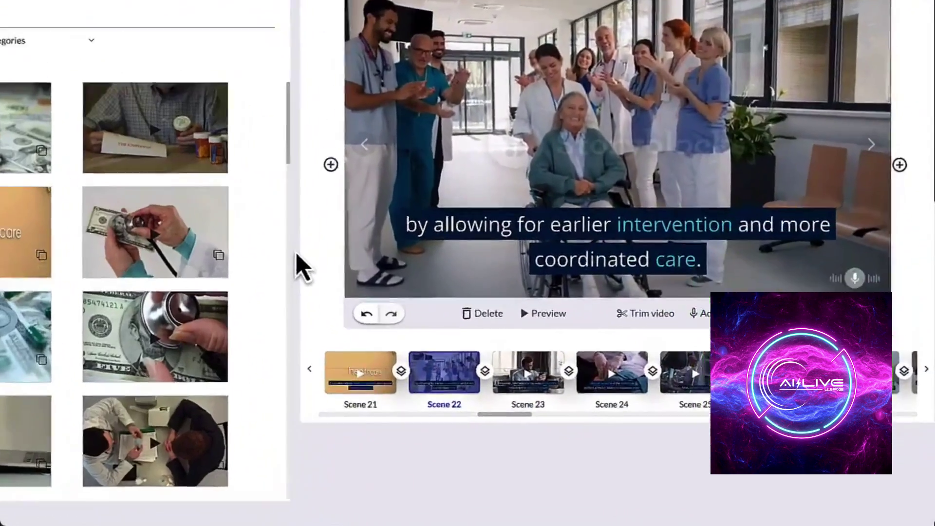
click(560, 376)
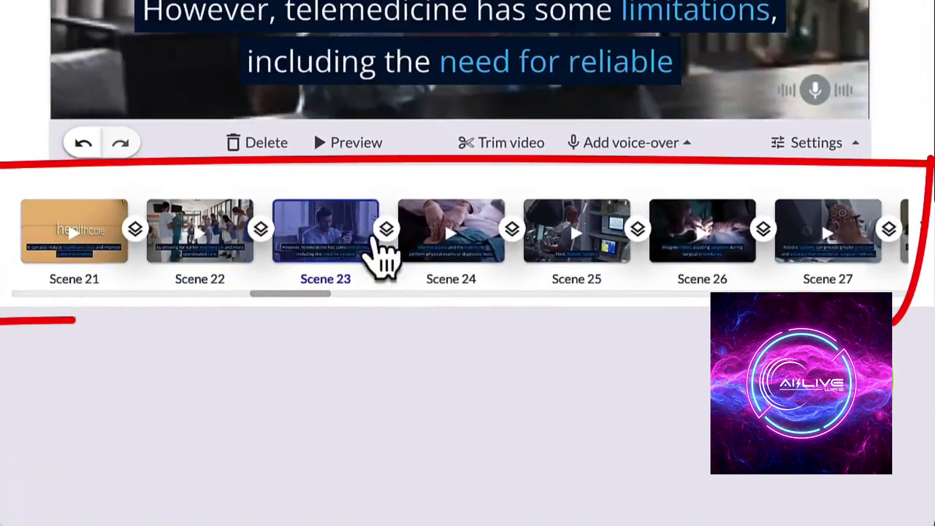
click(476, 267)
click(580, 267)
click(695, 257)
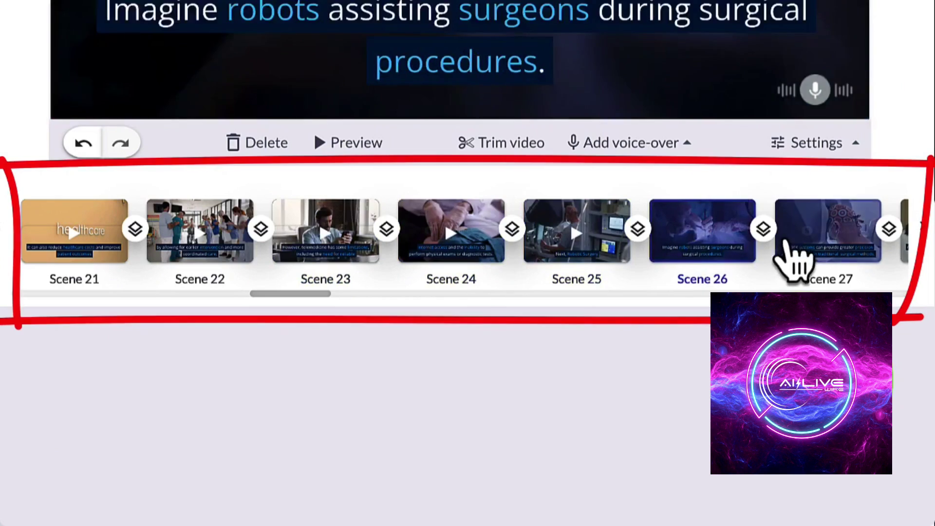
click(786, 246)
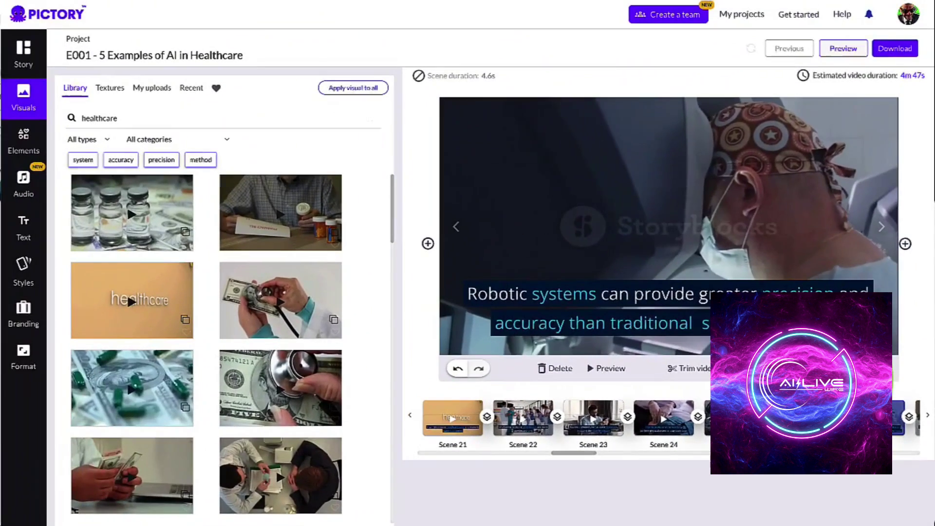
Replace Scene 21's visual with the pharmacy-bill clip found by searching 'cost'.
click(451, 428)
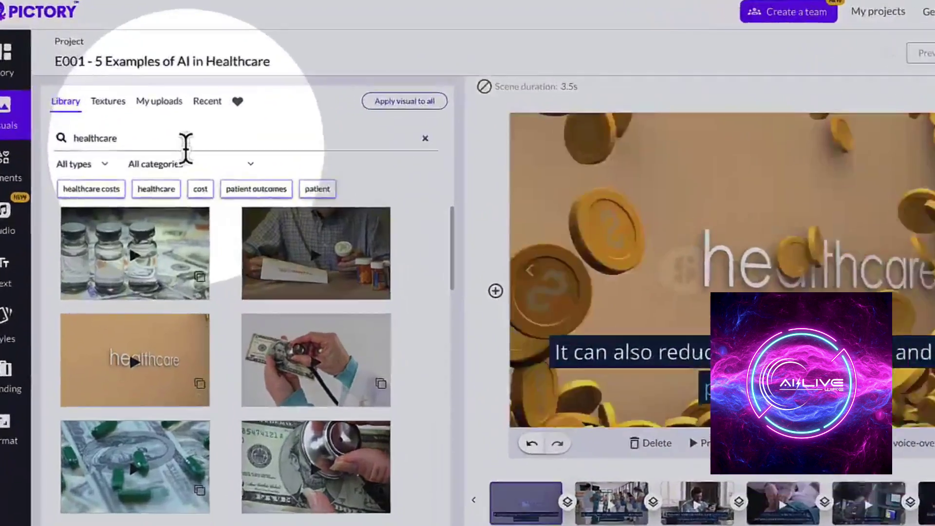
click(174, 119)
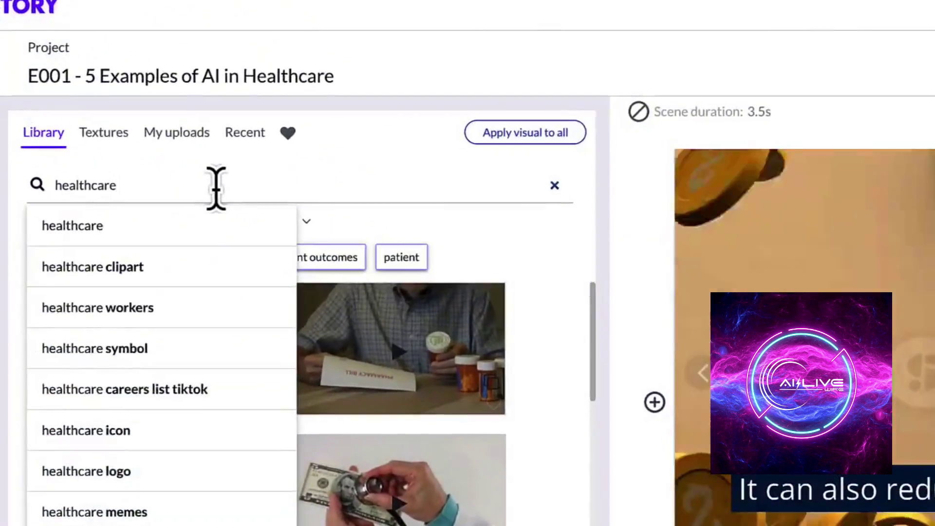
text(cost)
key(Return)
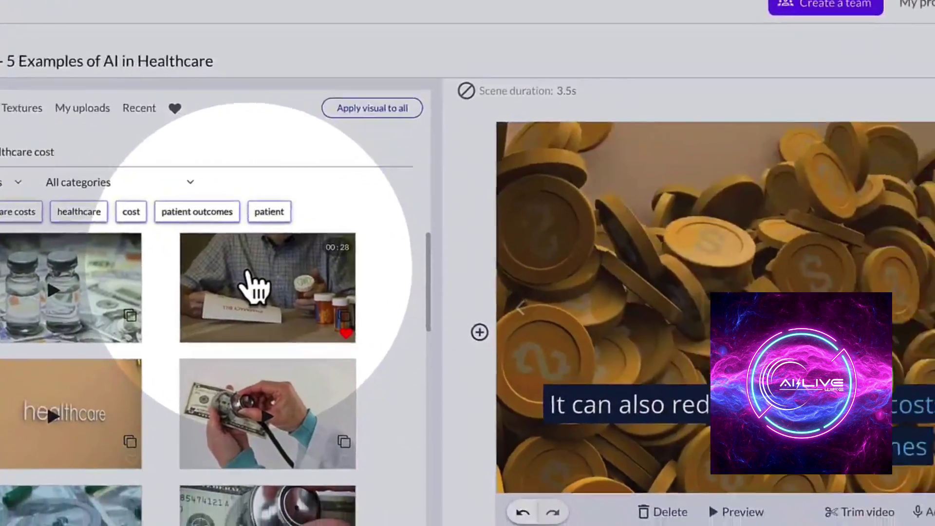
click(343, 302)
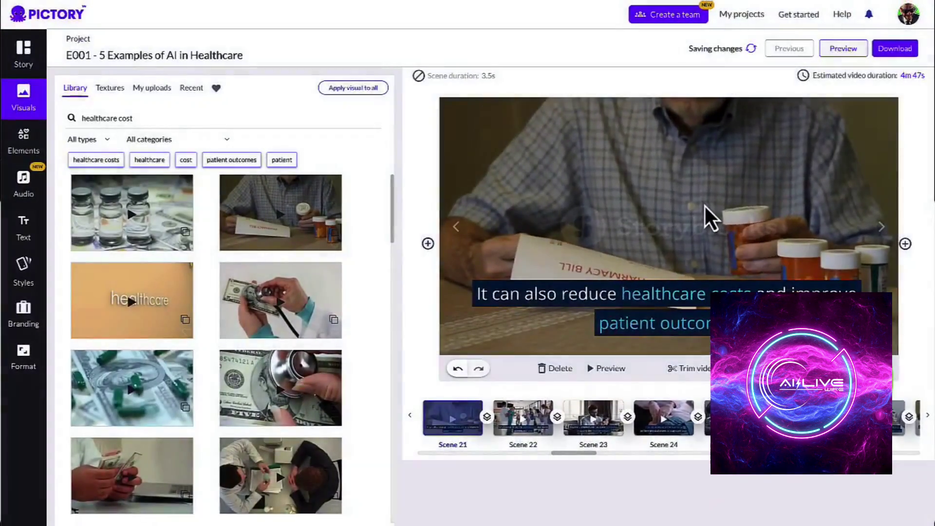
Review Scenes 22 to 25, including the telemedicine and Robotic Surgery captions.
click(524, 418)
click(594, 417)
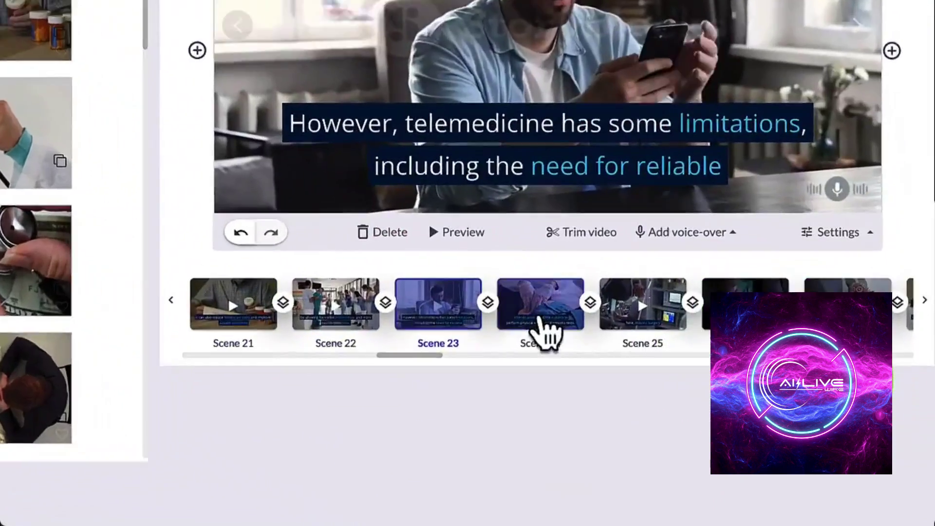
click(664, 418)
click(587, 270)
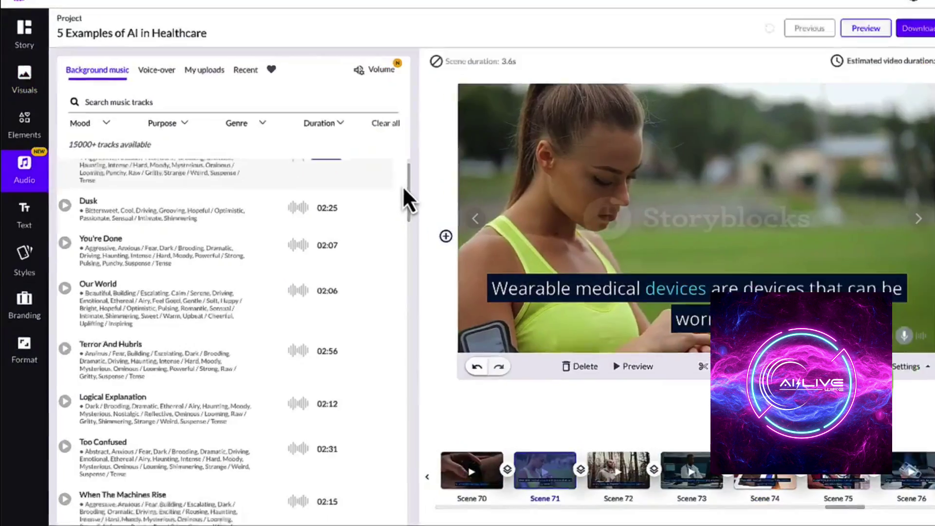
Scroll through the Background music list to reach the 'Bubbles' track.
scroll(403, 199, down, 10)
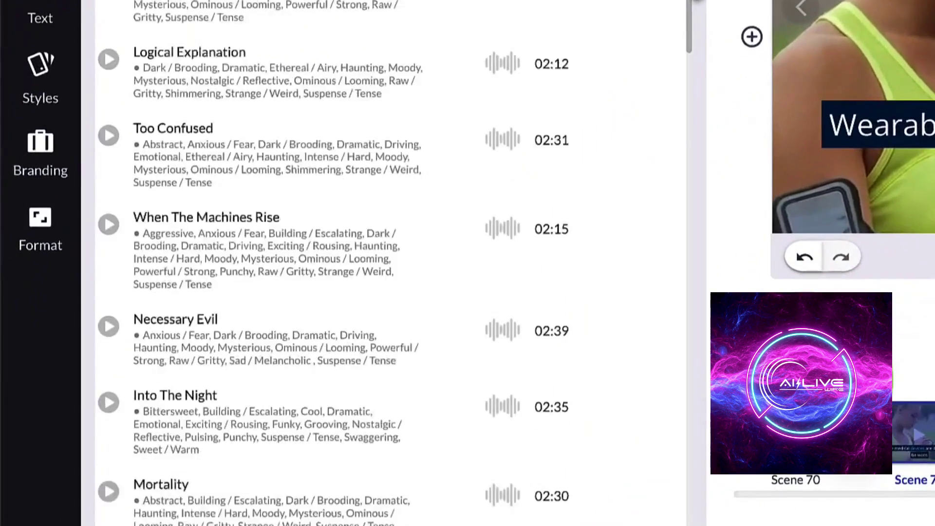
scroll(390, 263, down, 20)
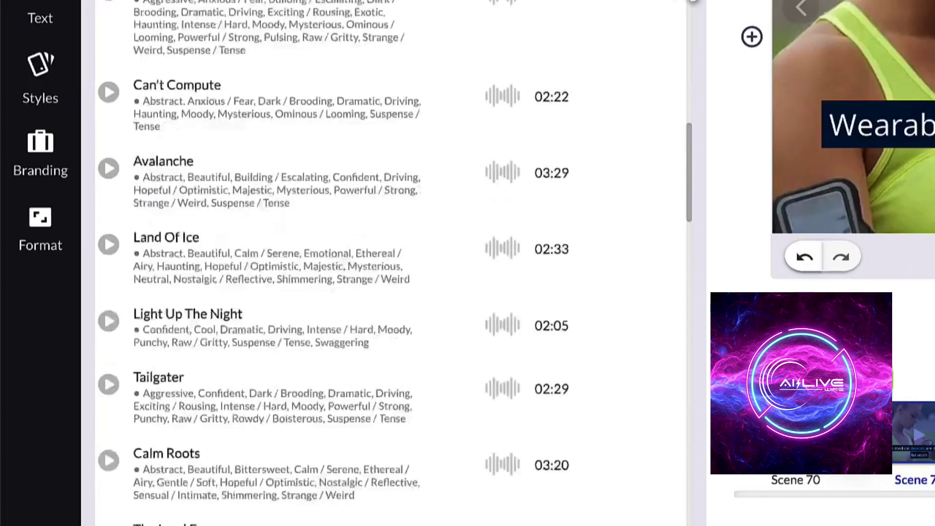
scroll(390, 263, down, 15)
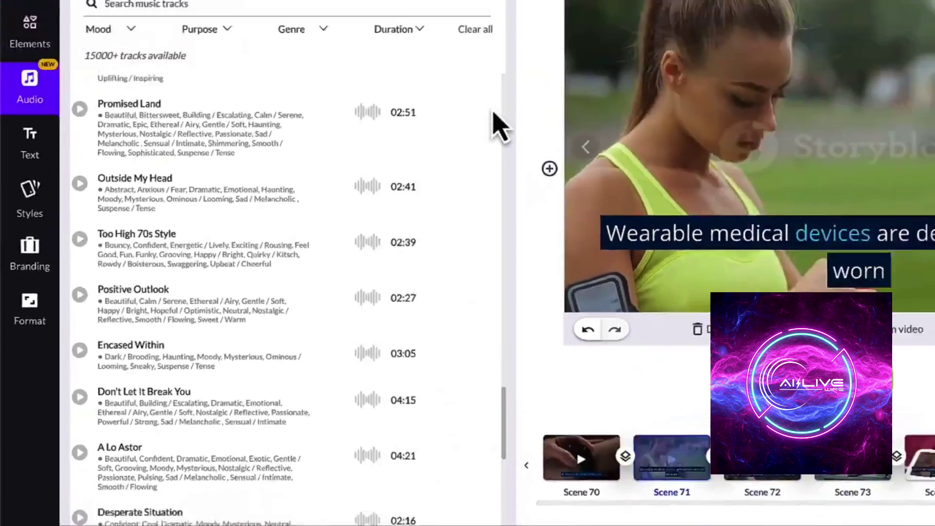
scroll(497, 124, down, 5)
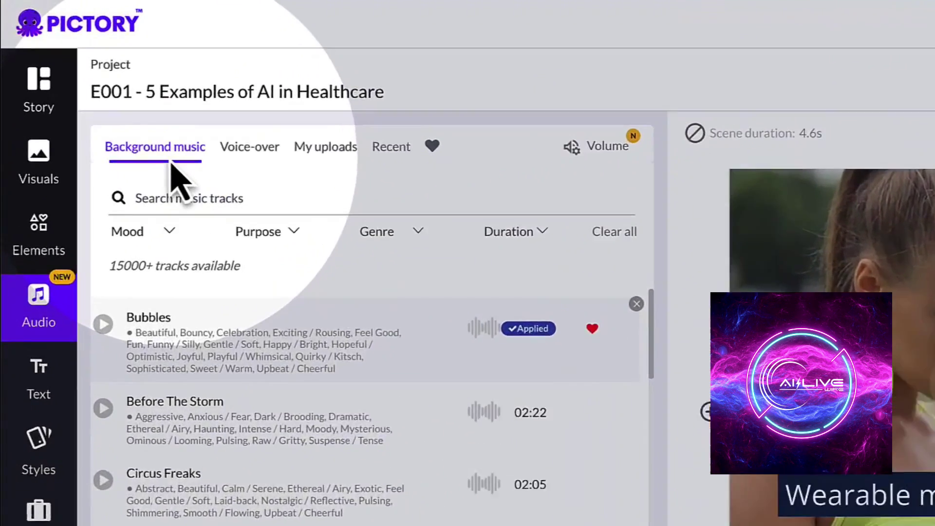
Apply the uploaded 4:47 narration recording as voice-over for the entire video.
click(258, 166)
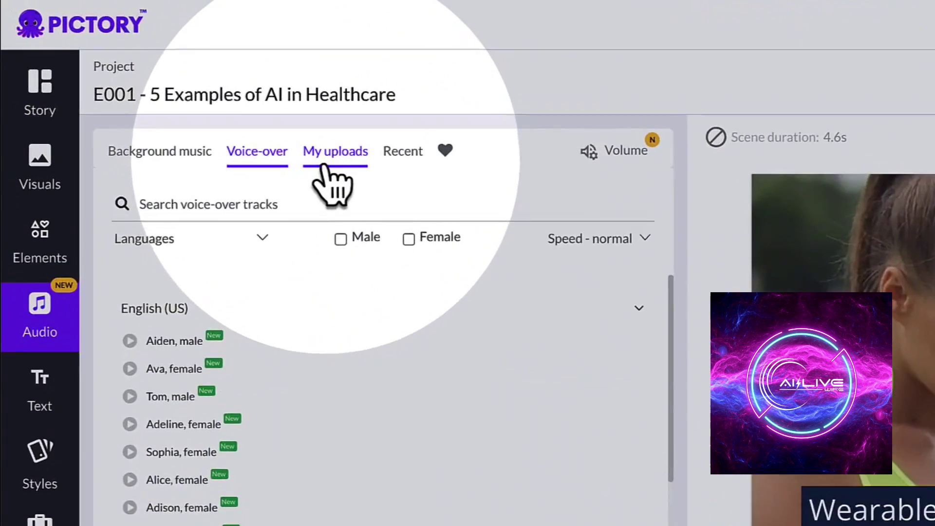
click(190, 95)
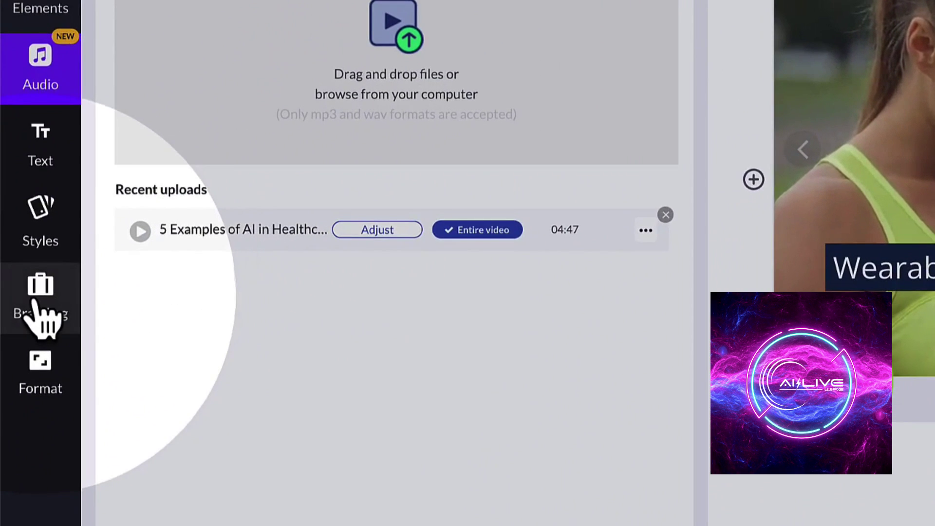
click(39, 317)
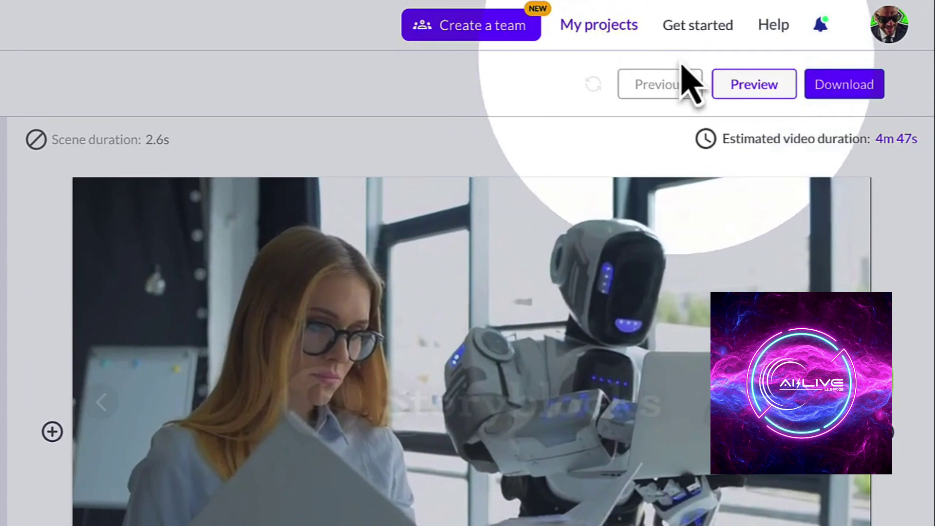
Download the project as a Video, starting generation of the video file.
click(833, 90)
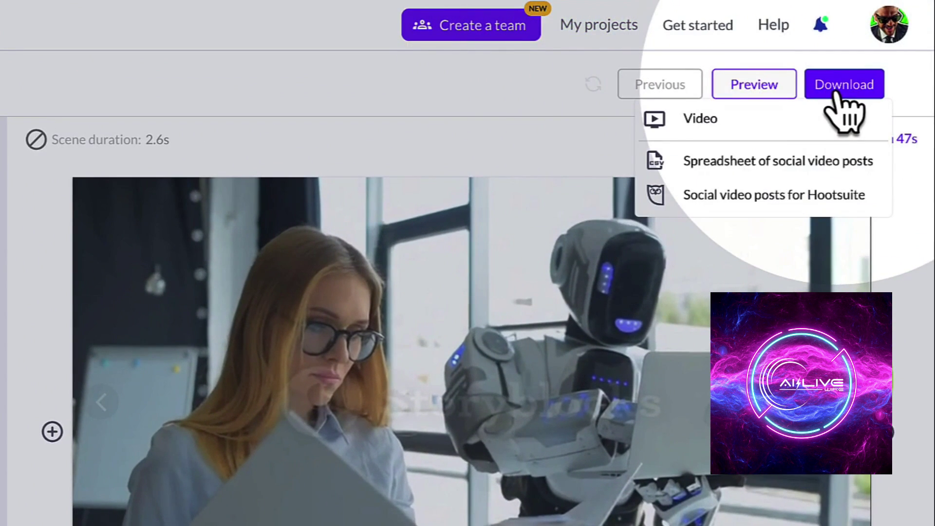
click(831, 117)
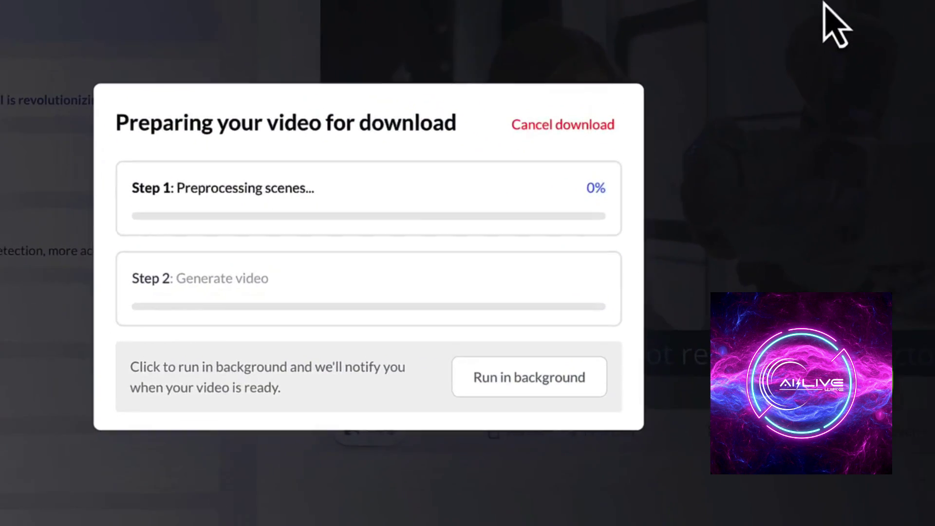